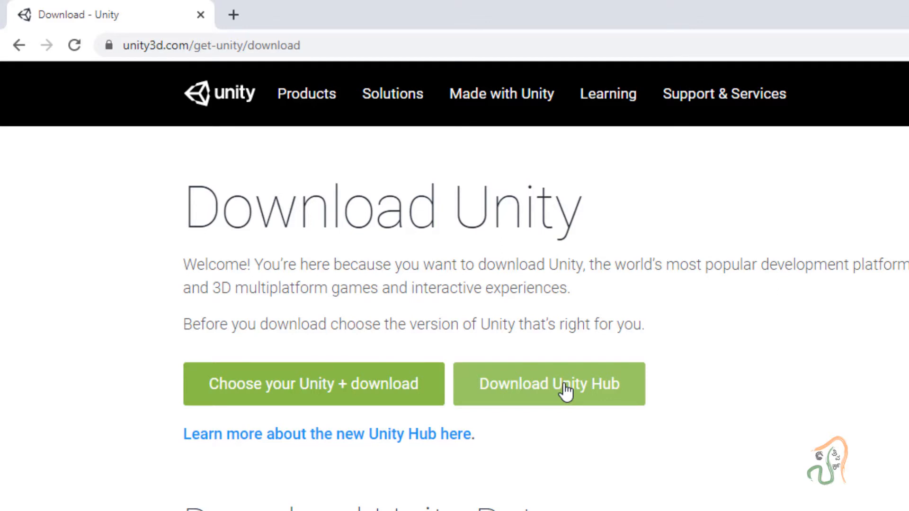
# - Download the UnityHubSetup.exe installer from the Unity website and run it
pyautogui.click(566, 391)
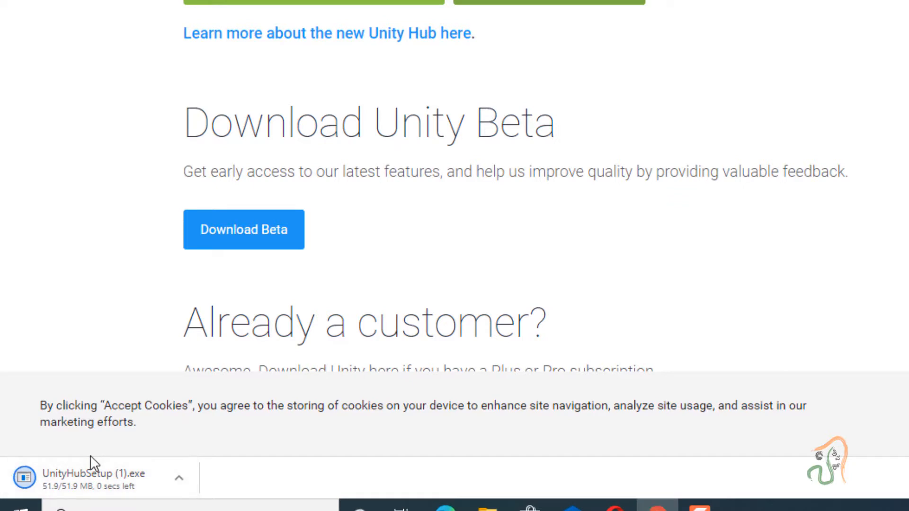
pyautogui.click(182, 485)
pyautogui.click(227, 374)
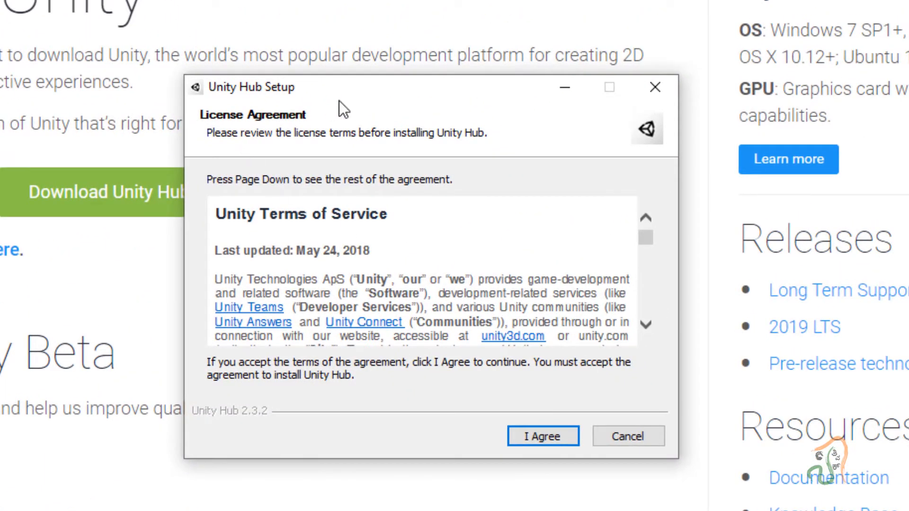
# - Accept the license and install Unity Hub 2.3.2 into the default C:\Program Files\Unity Hub folder
pyautogui.click(561, 436)
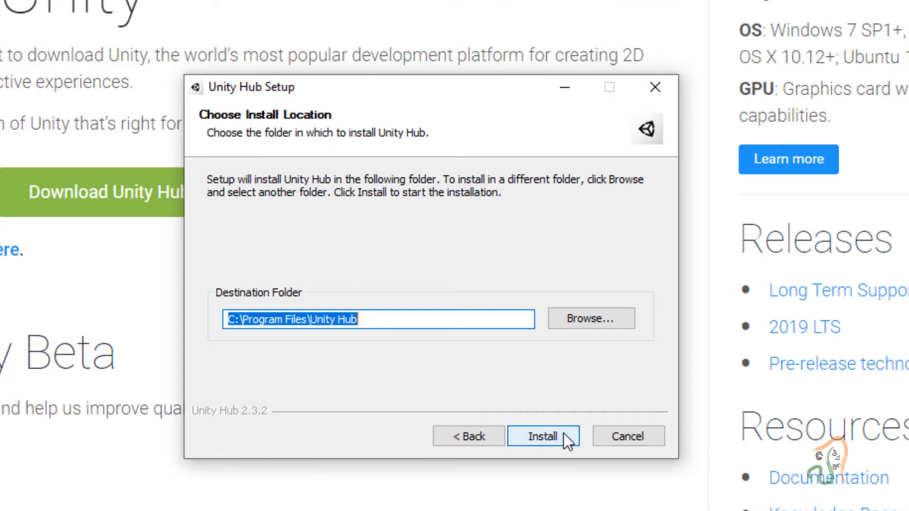
pyautogui.click(342, 319)
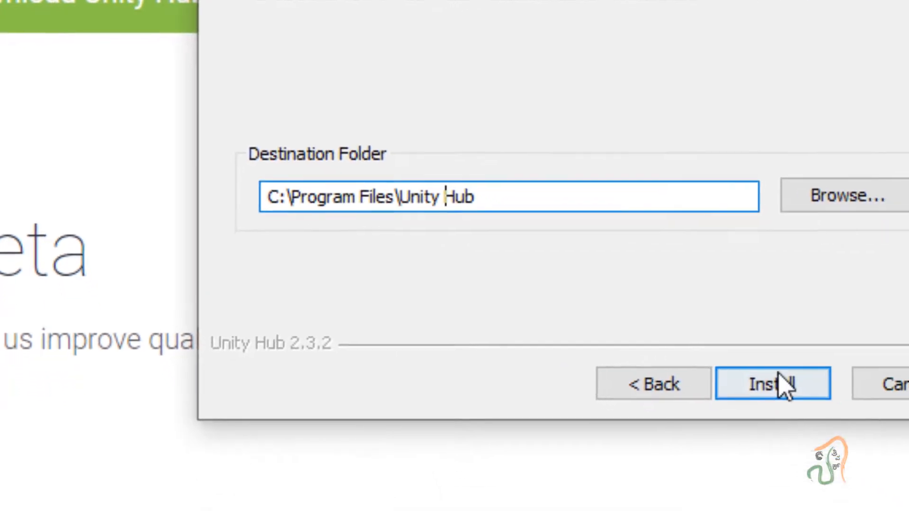
pyautogui.click(776, 381)
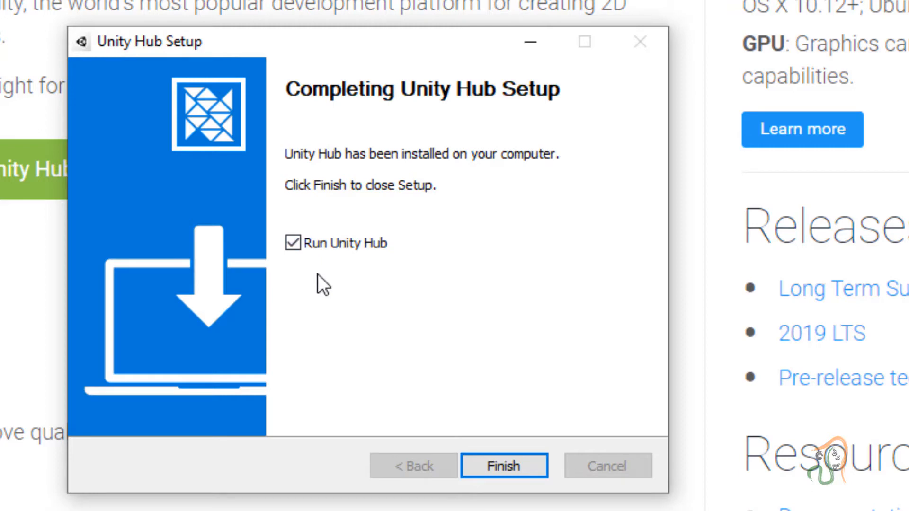
pyautogui.click(503, 466)
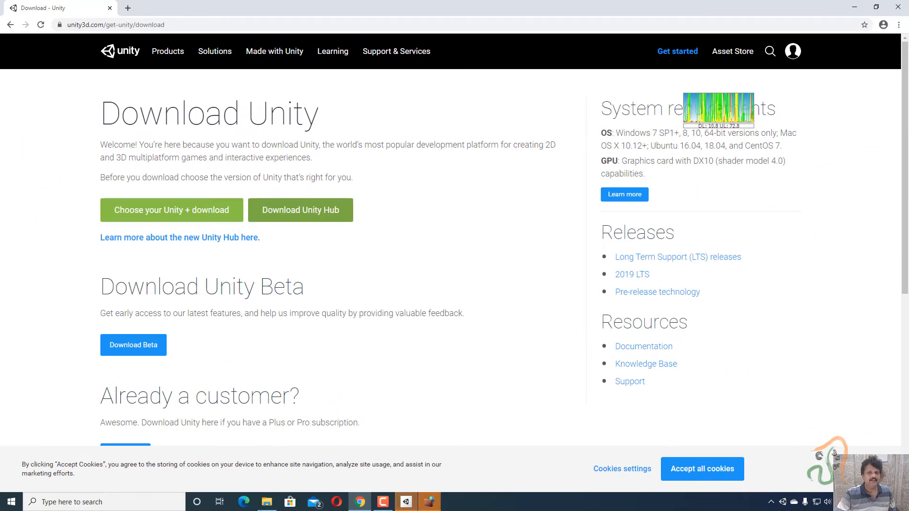
pyautogui.moveTo(625, 100); pyautogui.dragTo(439, 90)
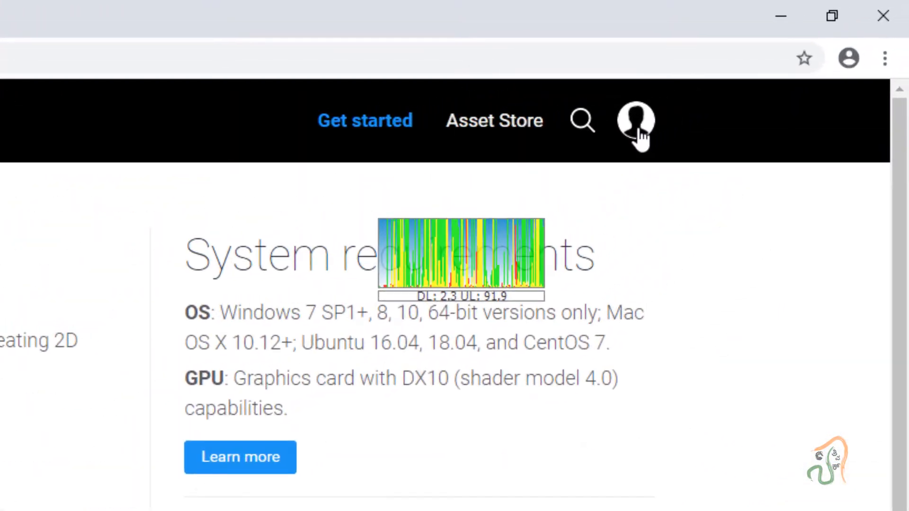
# - Open the Unity ID account panel on the website and choose Create a Unity ID
pyautogui.click(637, 124)
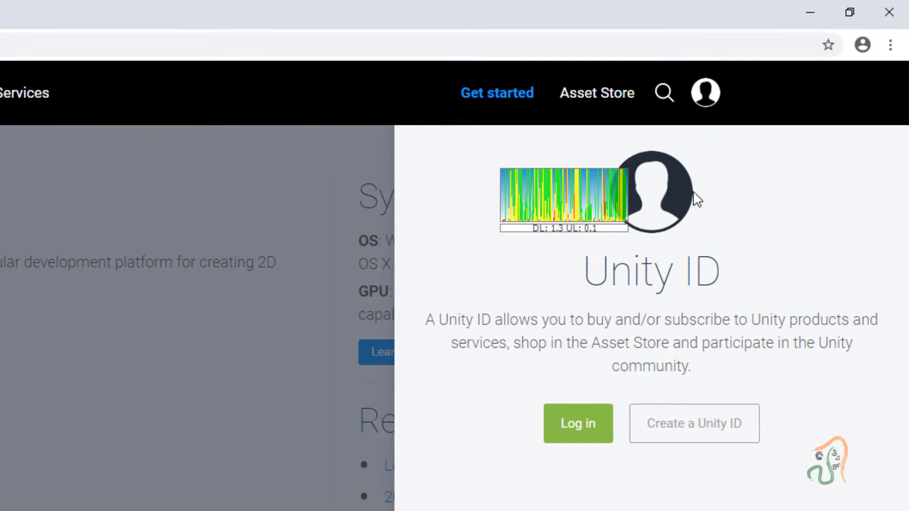
pyautogui.click(706, 93)
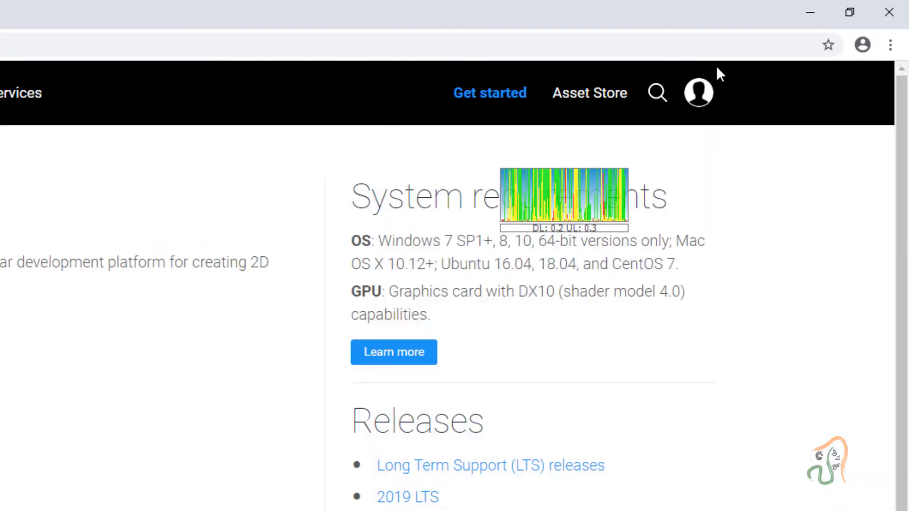
pyautogui.click(695, 100)
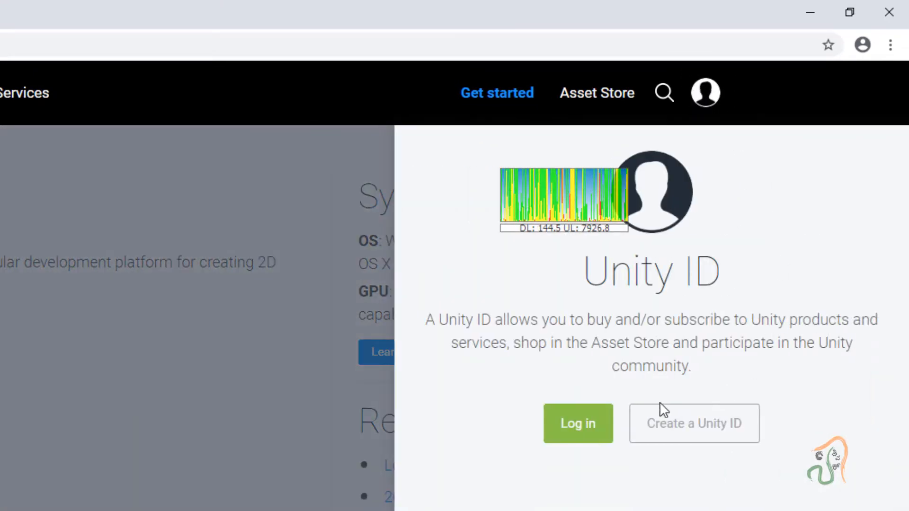
pyautogui.click(696, 428)
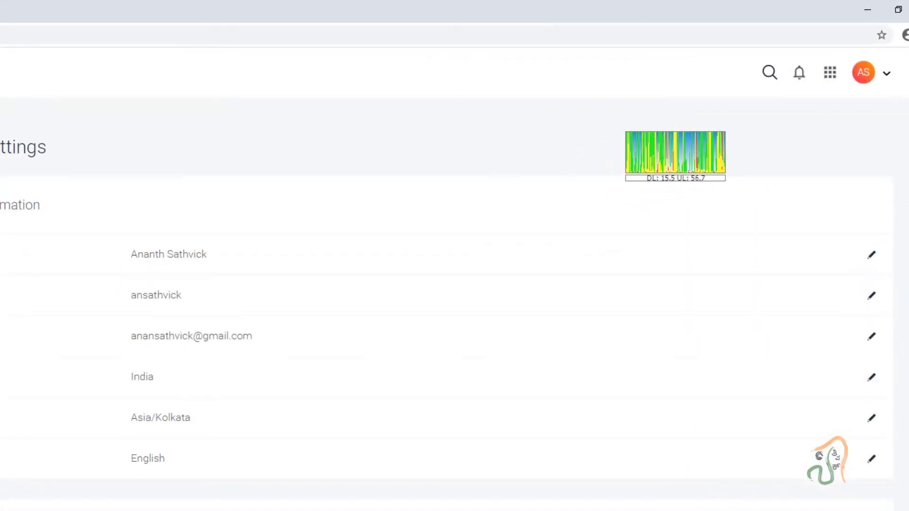
# - Sign out of the current Unity account and start entering the account e-mail on the sign-in page
pyautogui.click(866, 74)
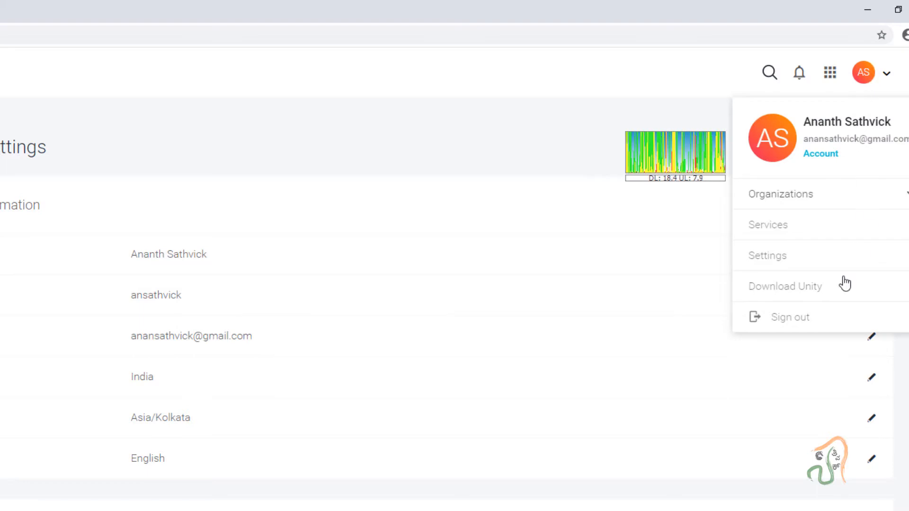
pyautogui.click(823, 327)
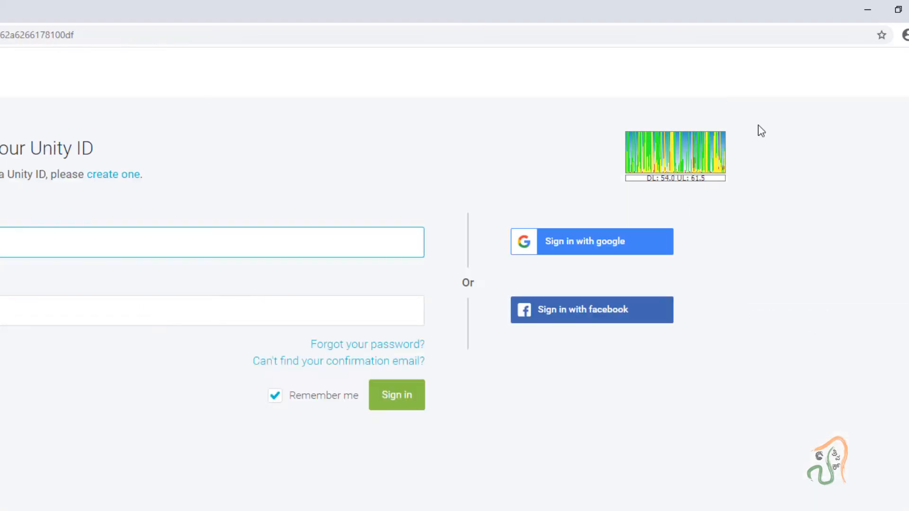
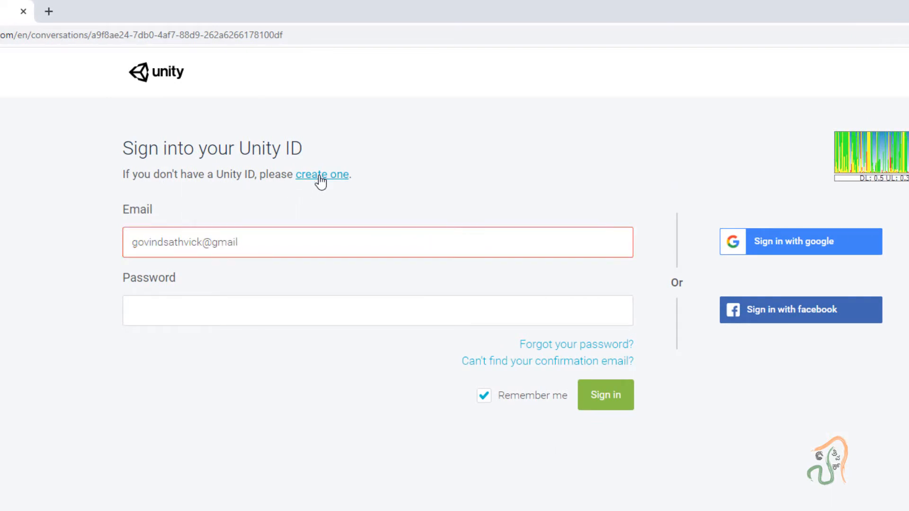
# - Fill the Create a Unity ID form with the e-mail address, password, username and full name
pyautogui.click(320, 176)
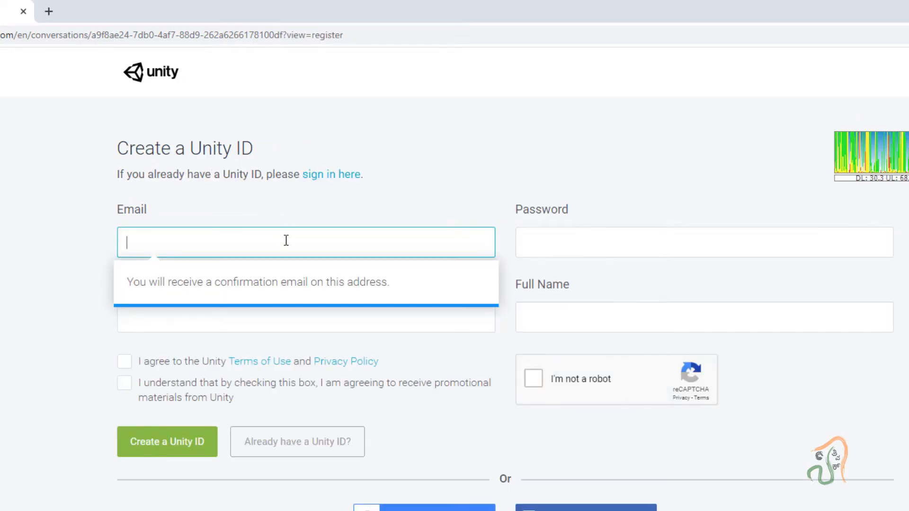
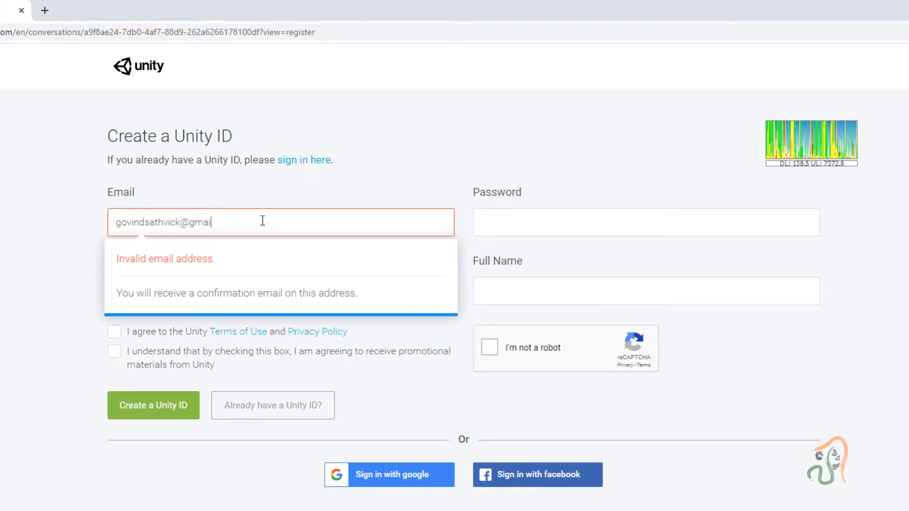
pyautogui.press('Tab')
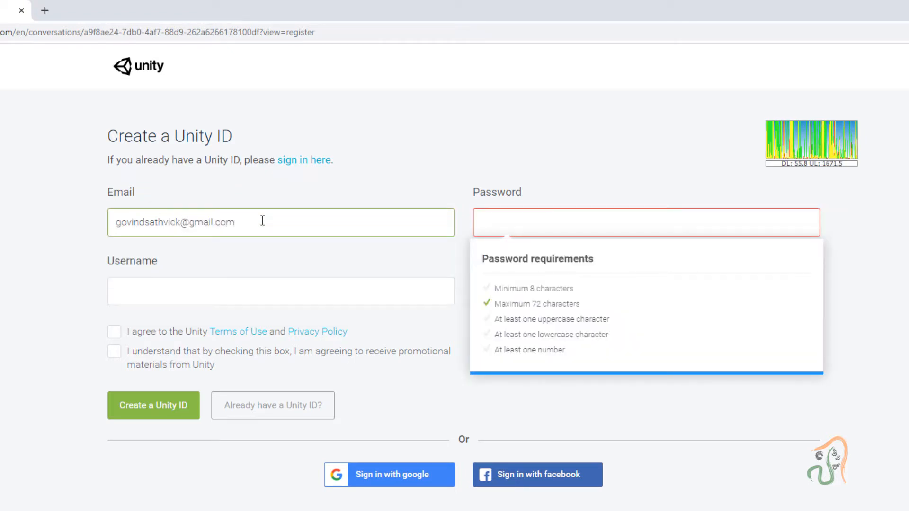
pyautogui.write('••')
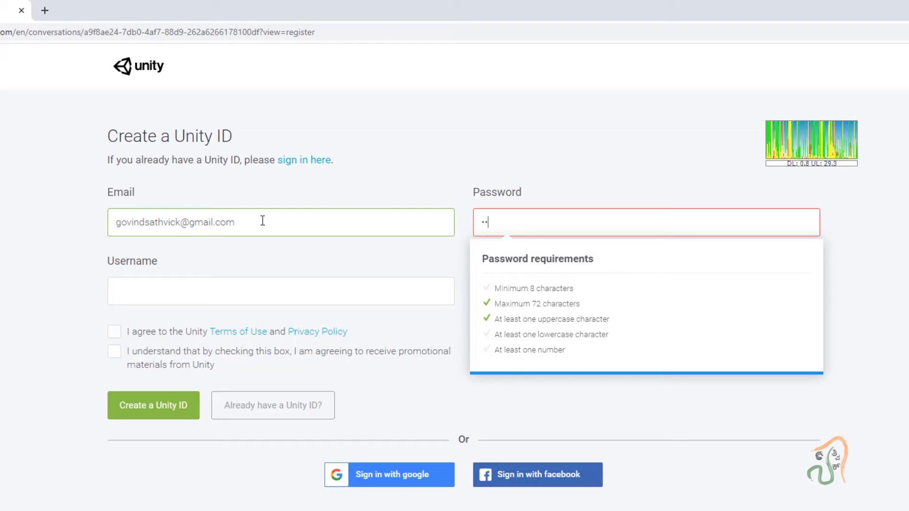
pyautogui.write('•••••')
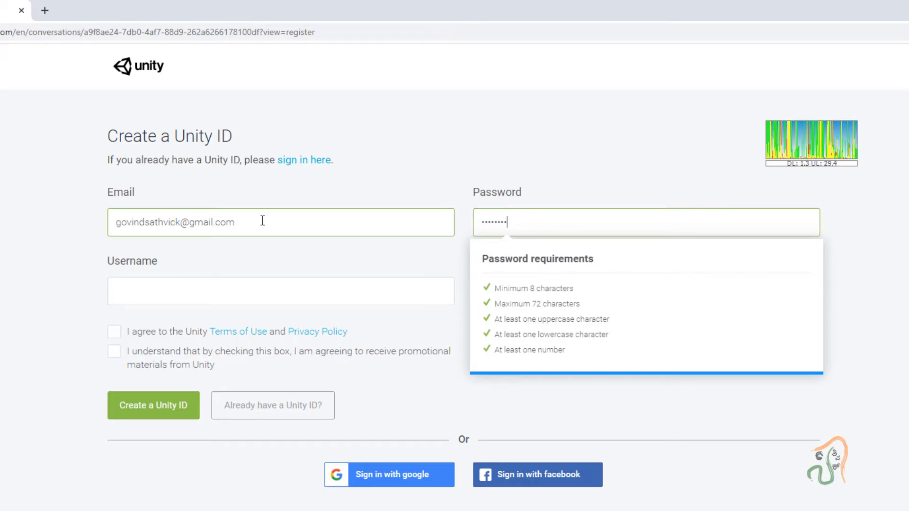
pyautogui.write('••')
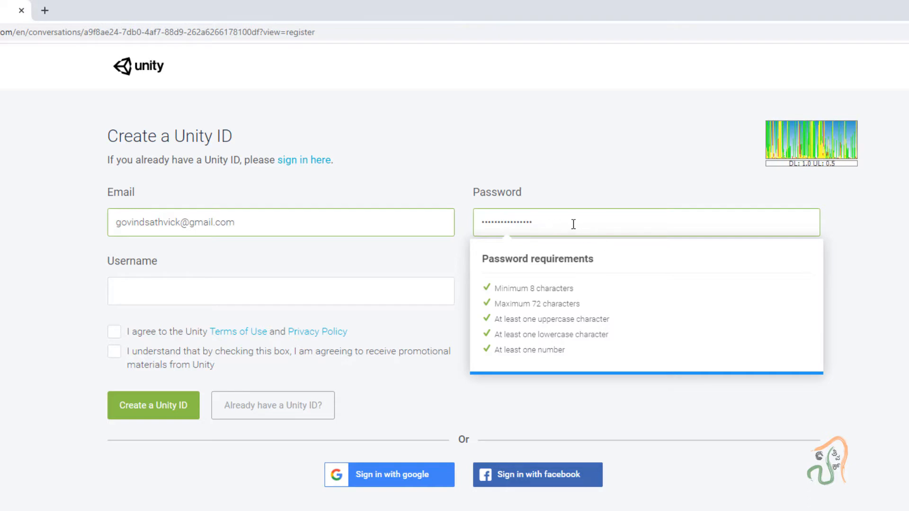
pyautogui.click(399, 290)
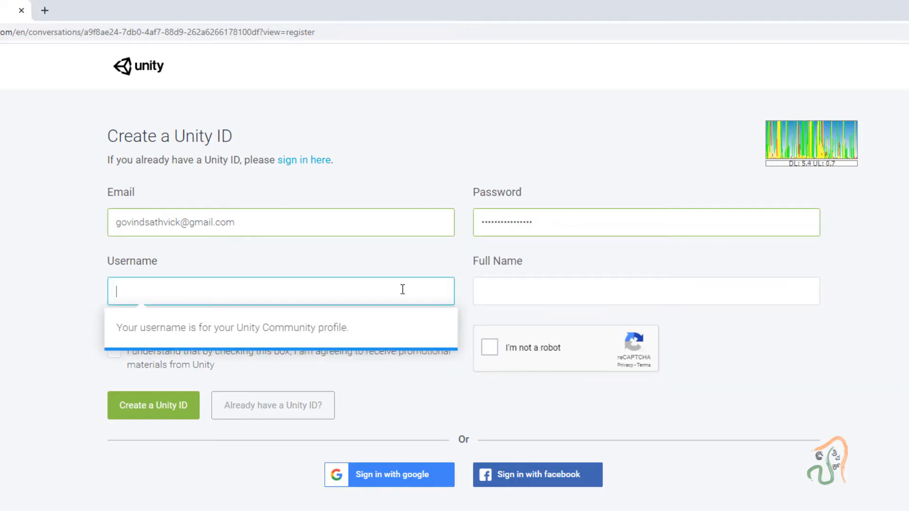
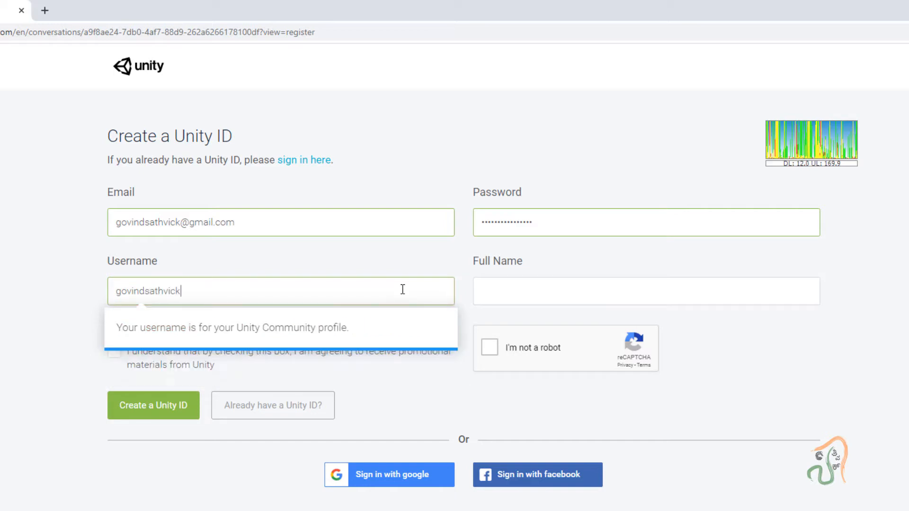
pyautogui.press('Tab')
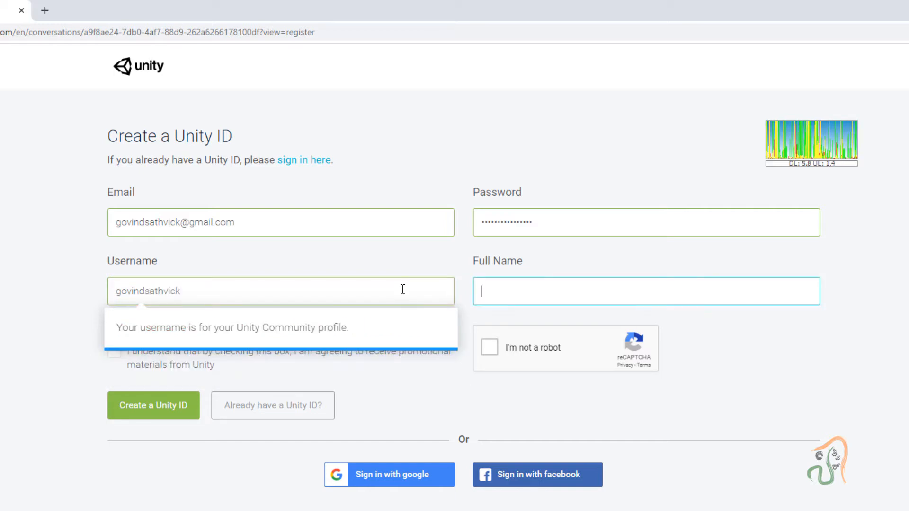
pyautogui.write('sogin')
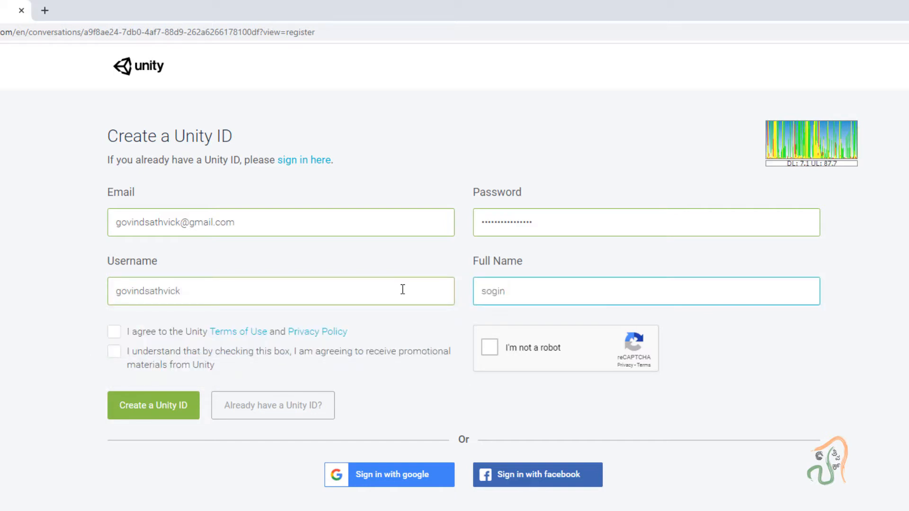
pyautogui.press('BackSpace')
pyautogui.press('BackSpace')
pyautogui.press('BackSpace')
pyautogui.press('BackSpace')
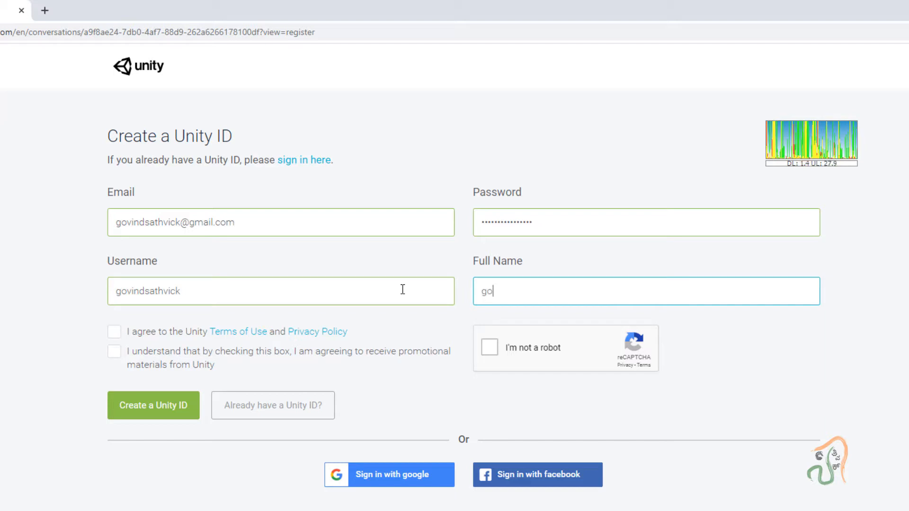
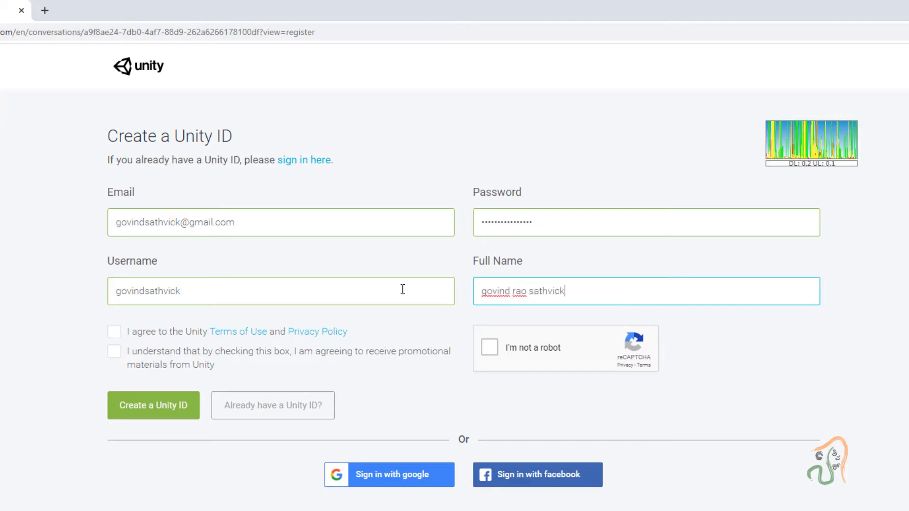
# - Accept the Terms of Use and promotional materials, pass the reCAPTCHA, and submit the registration
pyautogui.click(114, 332)
pyautogui.click(114, 357)
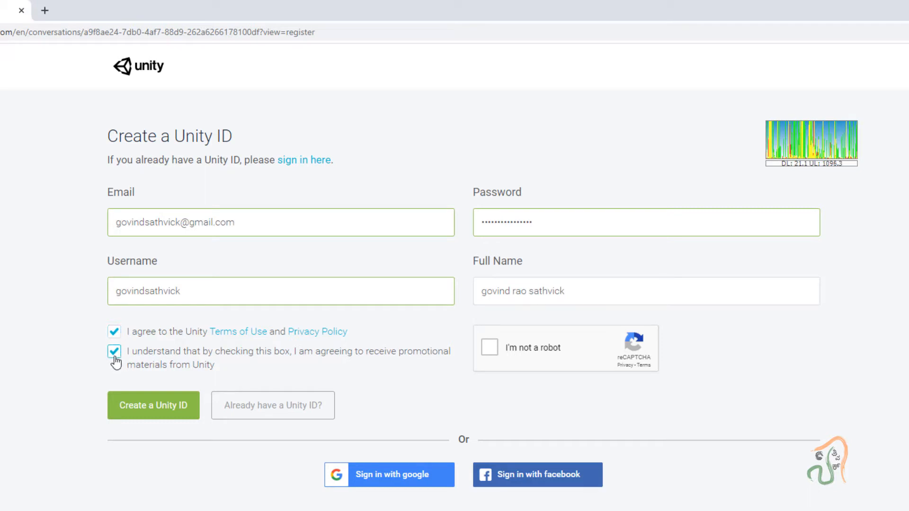
pyautogui.click(489, 346)
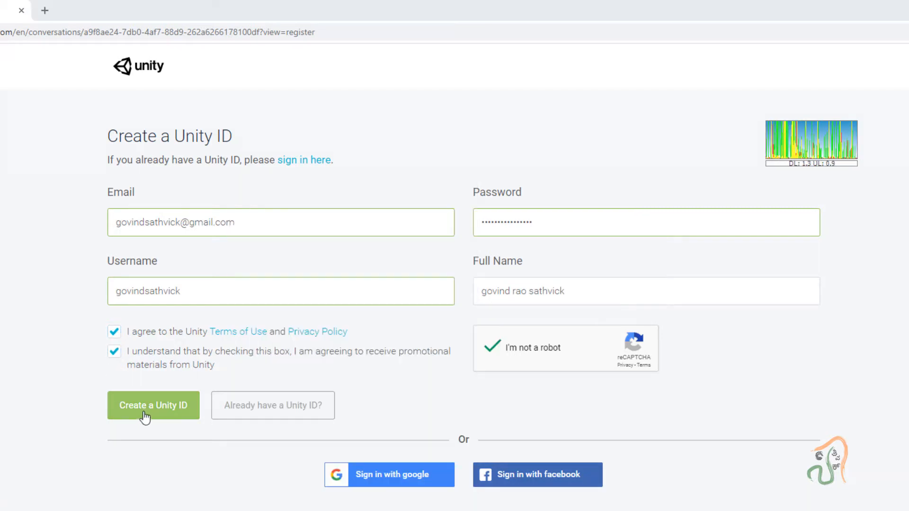
pyautogui.click(145, 408)
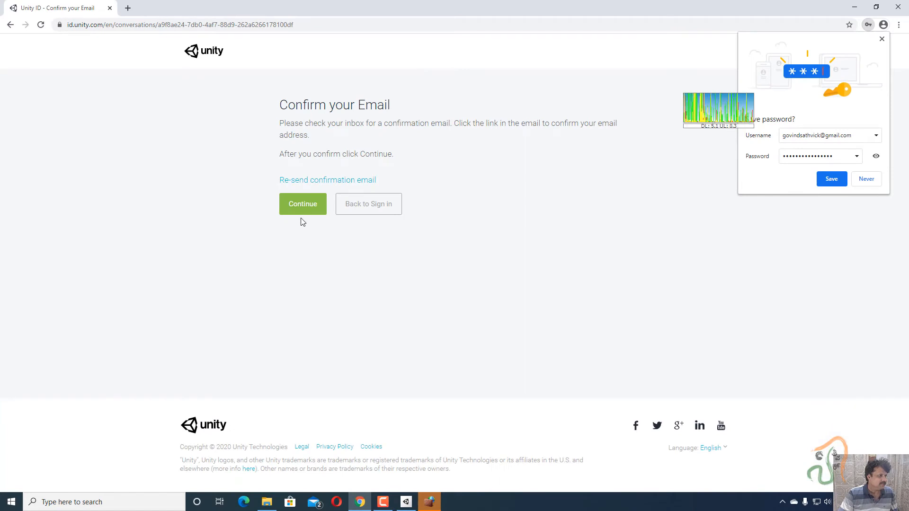
# - Load gmail.com in a new tab and open Unity Technologies' 'Confirm your email address' message
pyautogui.click(128, 8)
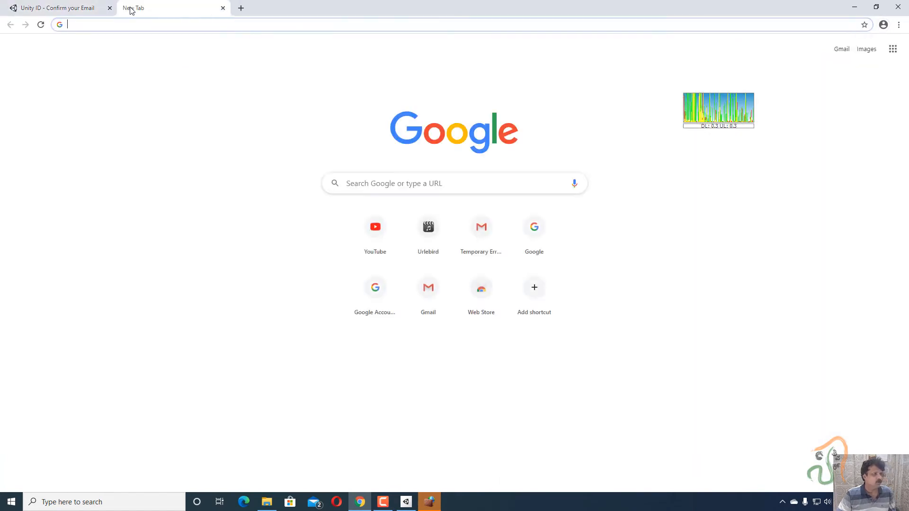
pyautogui.write('gmail.com')
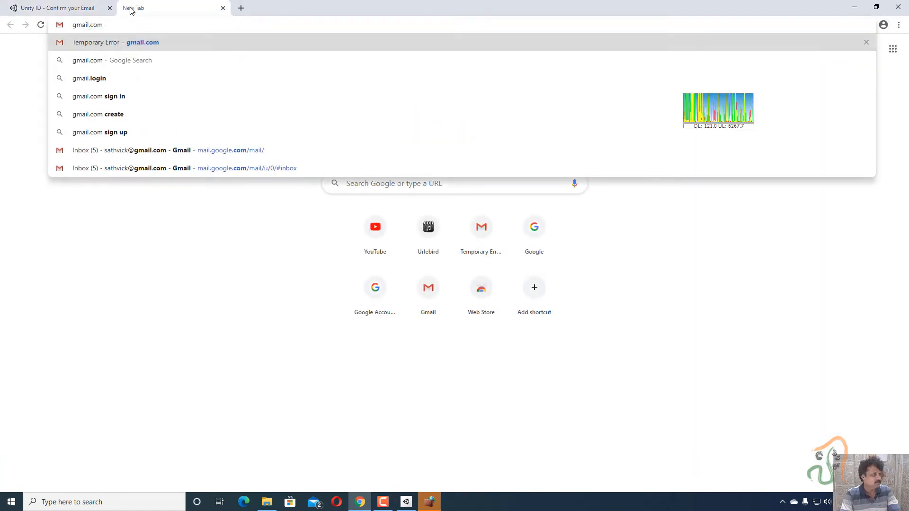
pyautogui.press('Return')
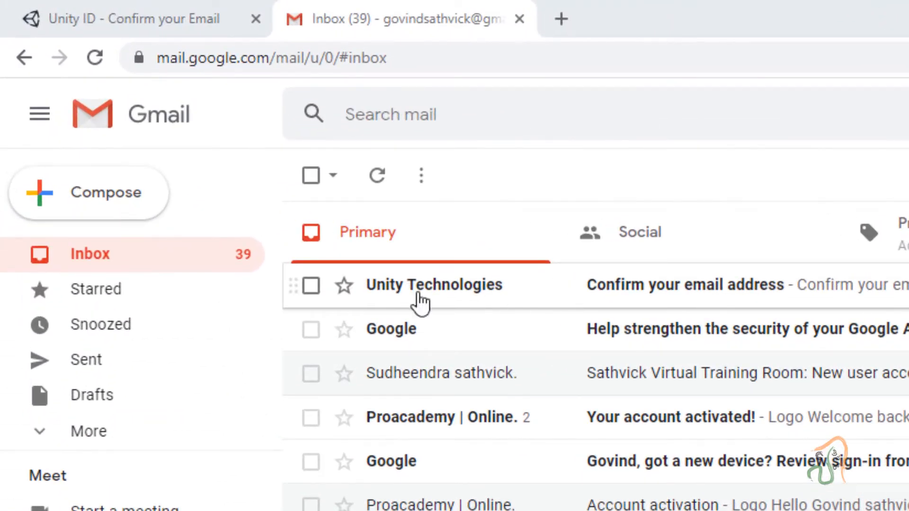
pyautogui.click(729, 293)
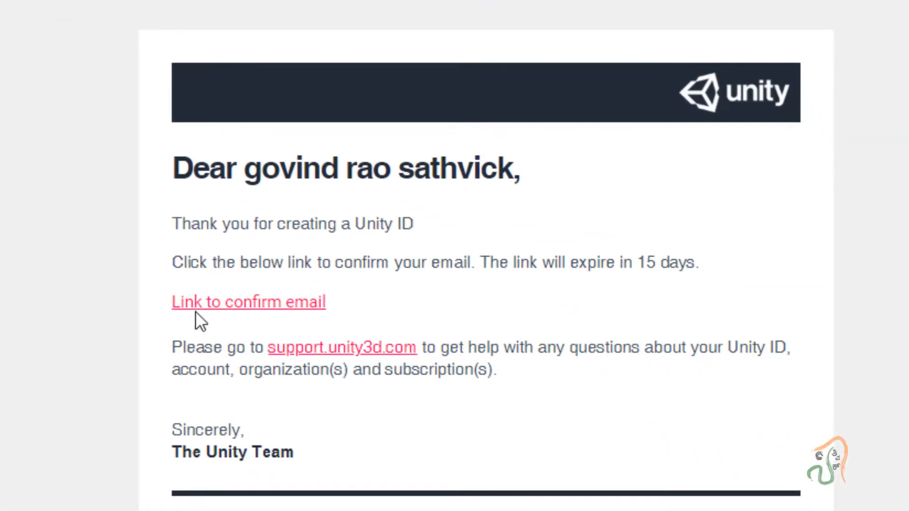
# - Follow the confirmation link, pass the robot check, and sign in with the account's e-mail and password
pyautogui.click(268, 309)
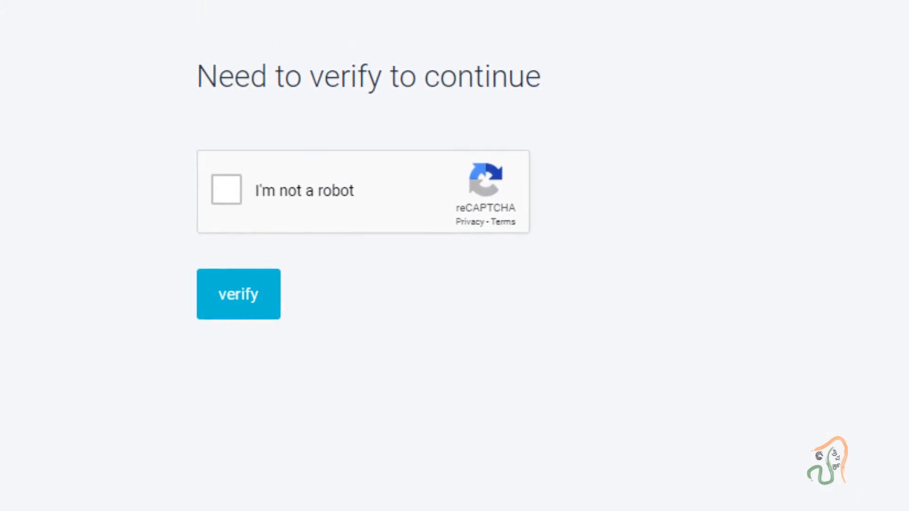
pyautogui.click(229, 291)
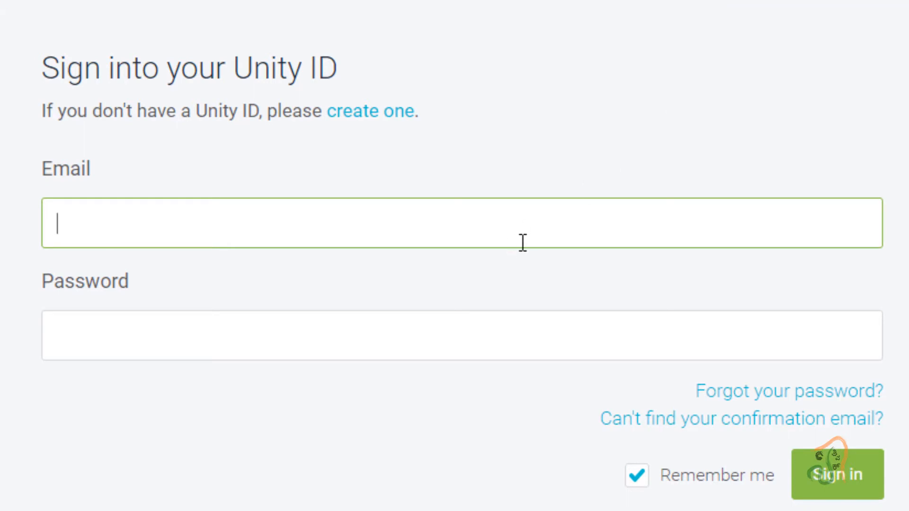
pyautogui.write('GOVIN')
pyautogui.press('BackSpace')
pyautogui.press('BackSpace')
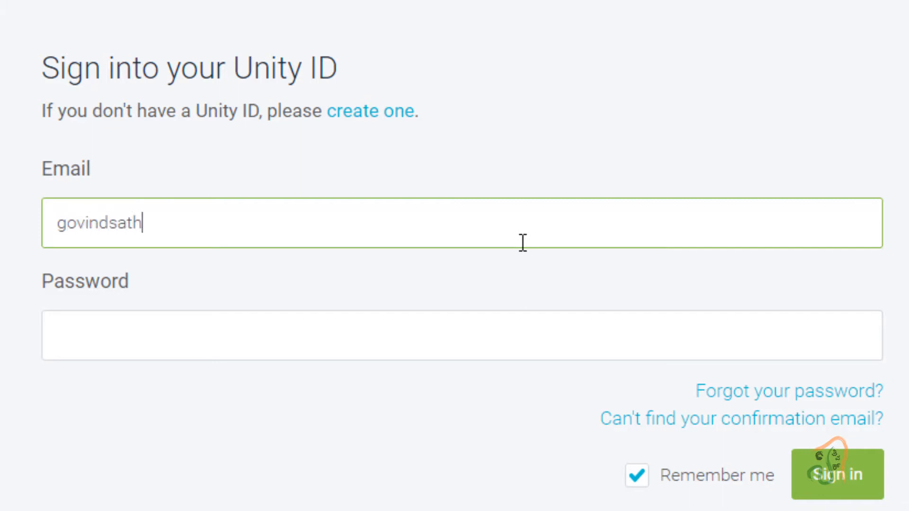
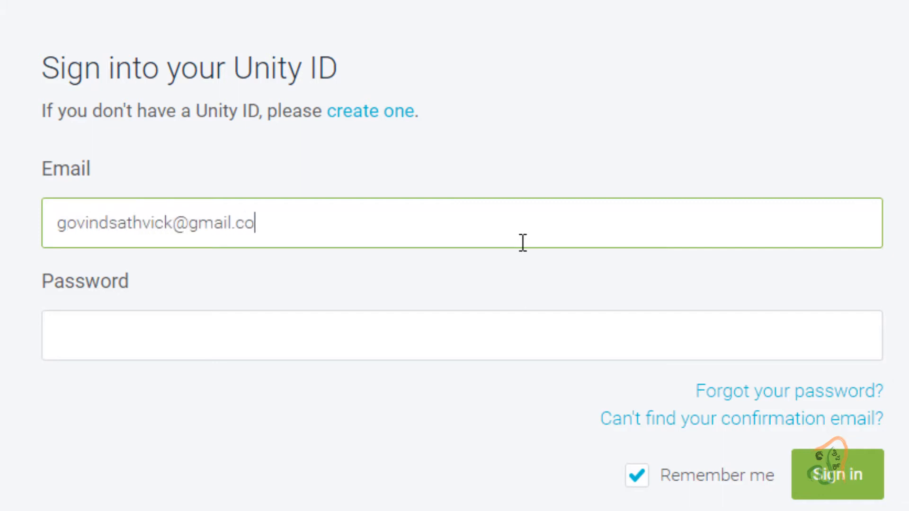
pyautogui.press('Tab')
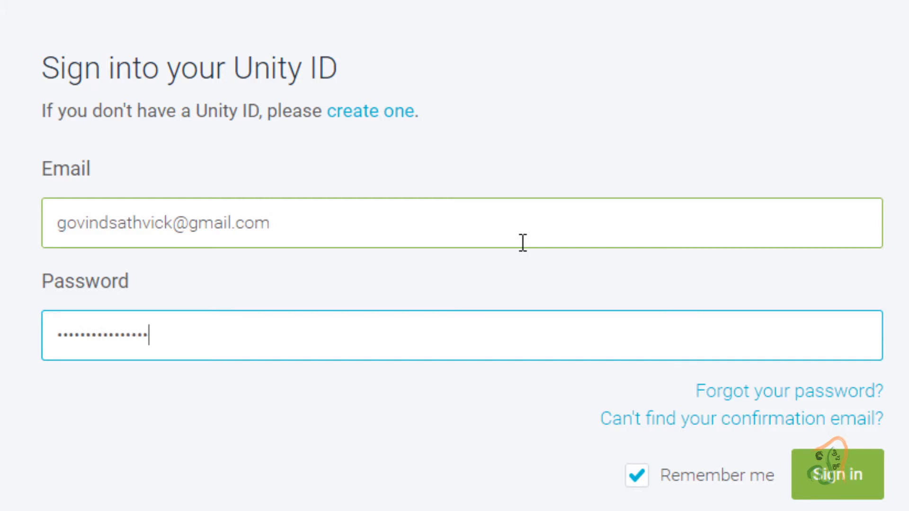
pyautogui.click(864, 468)
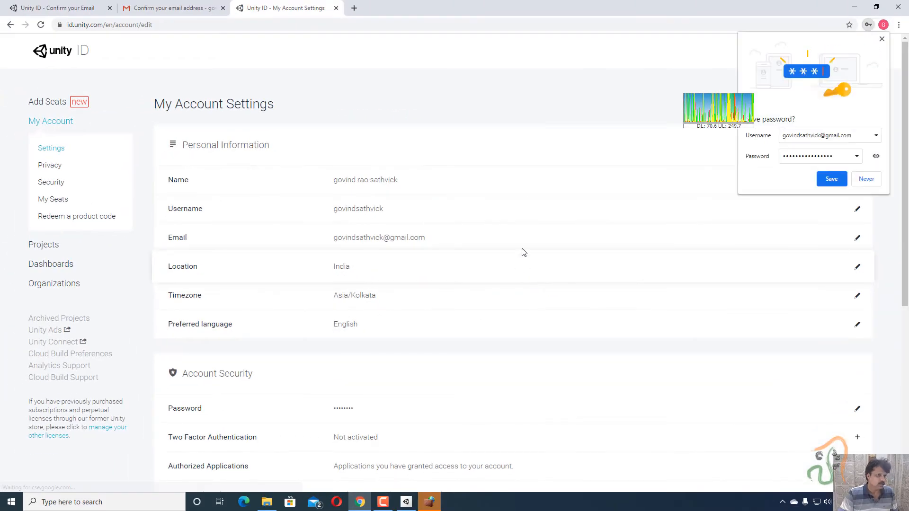
# - Decline Chrome's offer to save the password and bring the Unity Hub window forward
pyautogui.click(866, 182)
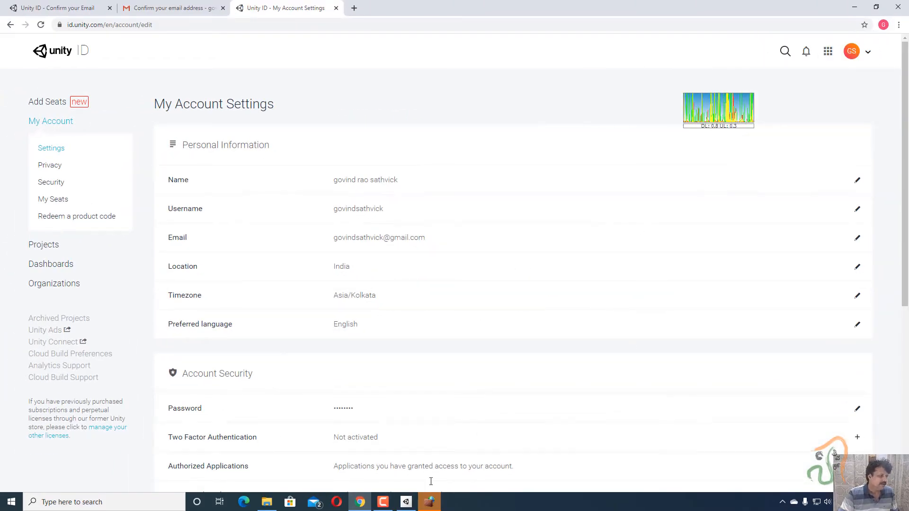
pyautogui.click(404, 506)
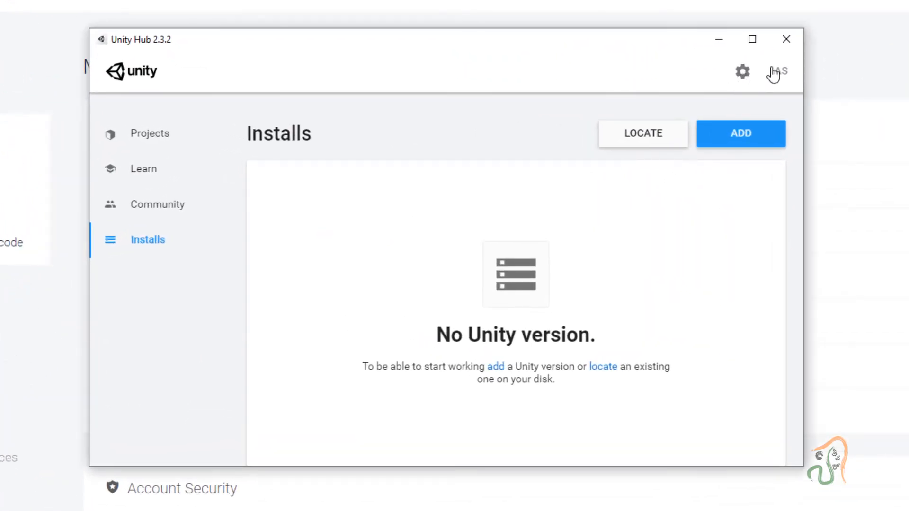
# - Sign out of the old Hub account and sign in with the new Unity ID's e-mail and password
pyautogui.click(773, 73)
pyautogui.click(639, 366)
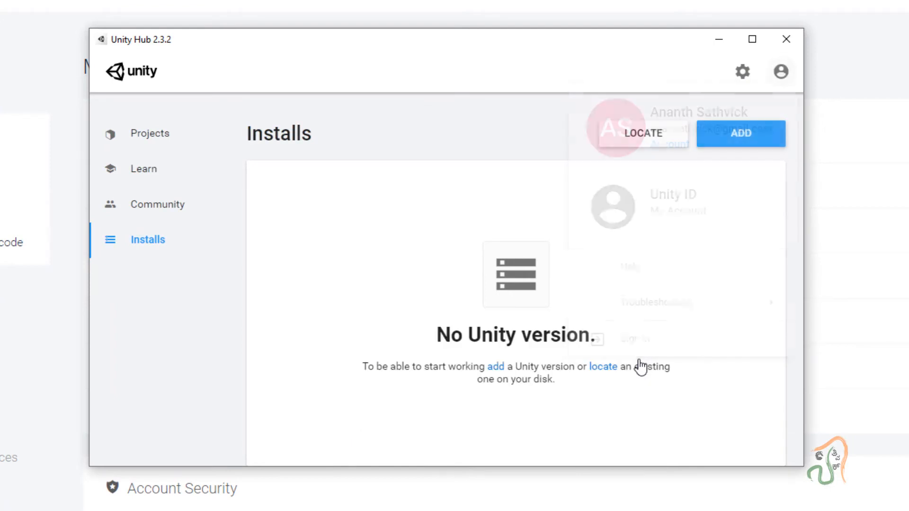
pyautogui.click(781, 73)
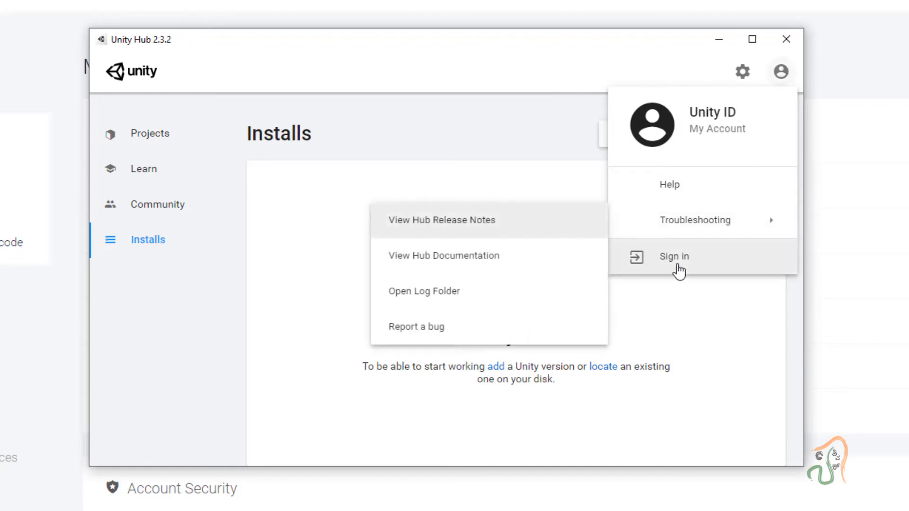
pyautogui.click(678, 266)
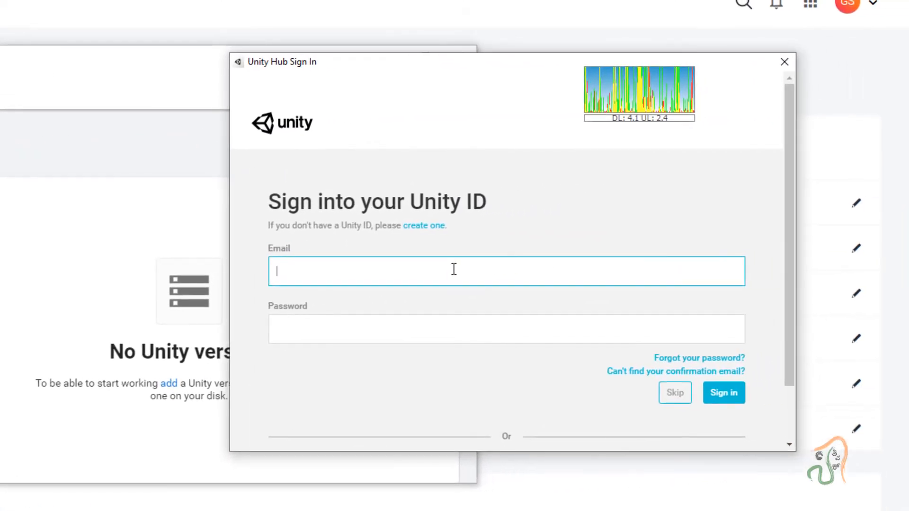
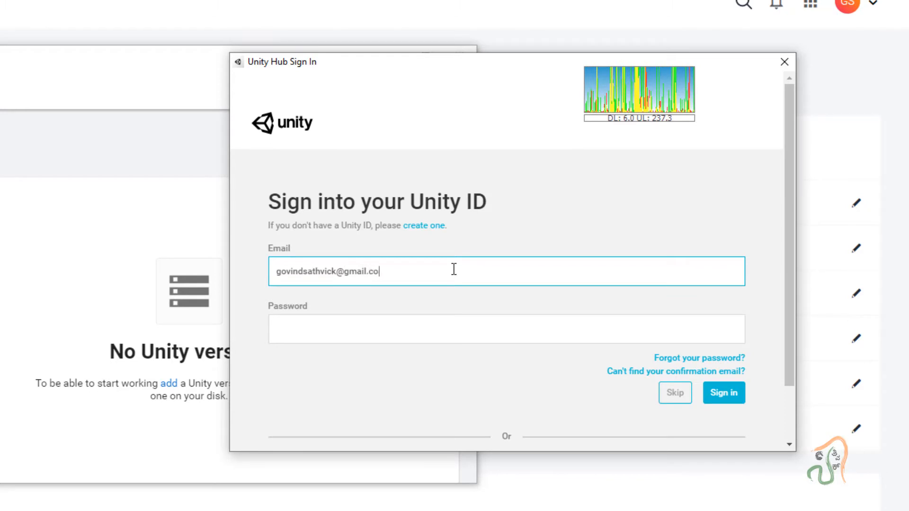
pyautogui.press('Tab')
pyautogui.write('•')
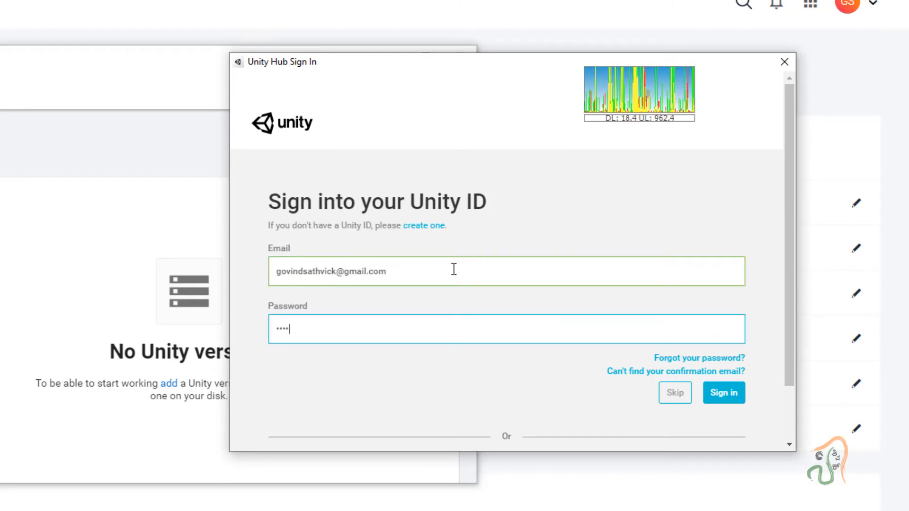
pyautogui.write('••••')
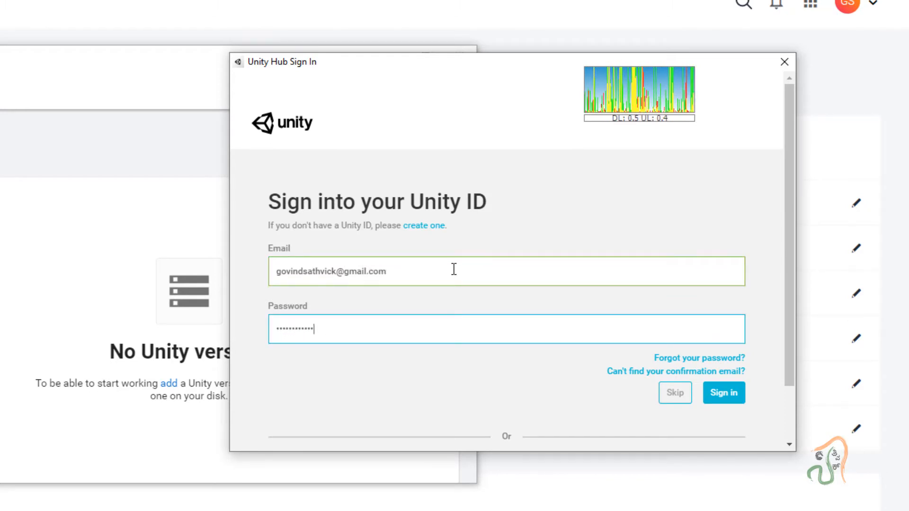
pyautogui.write('••••')
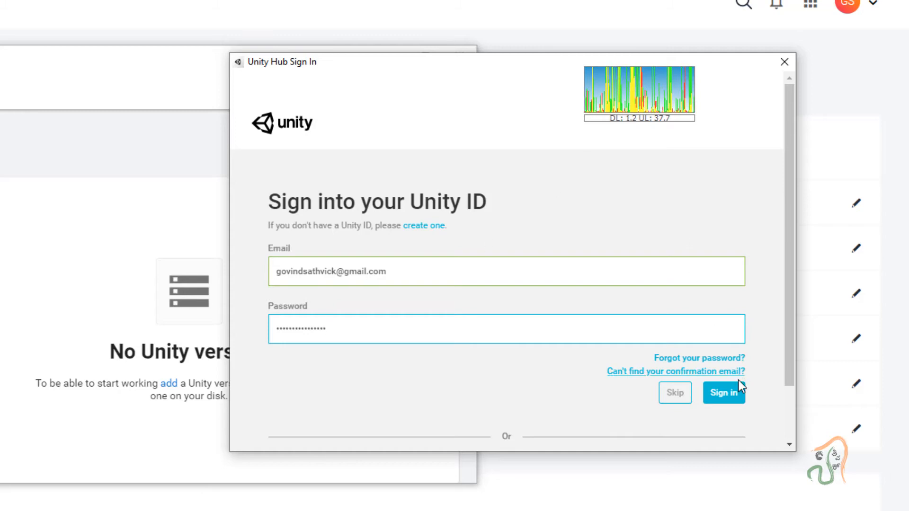
pyautogui.click(736, 393)
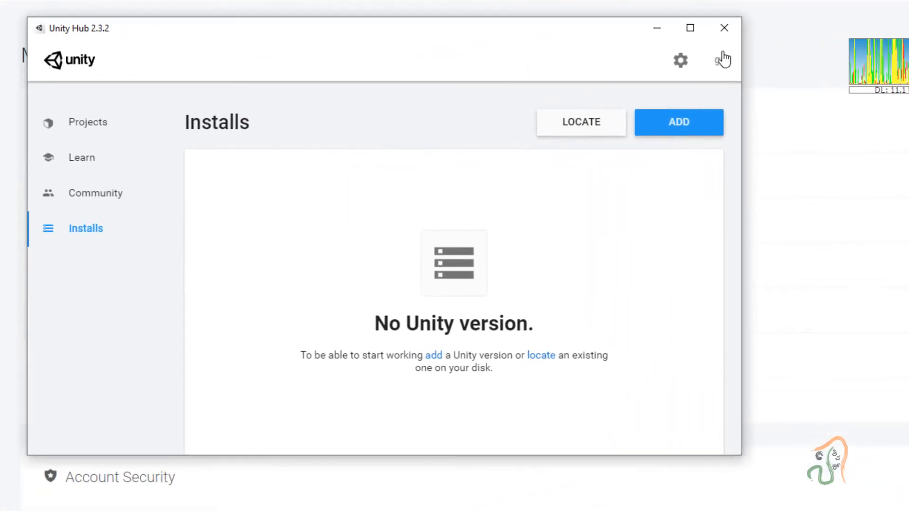
# - In Preferences > License Management, activate a Unity Personal license for non-professional use, then go back
pyautogui.click(679, 62)
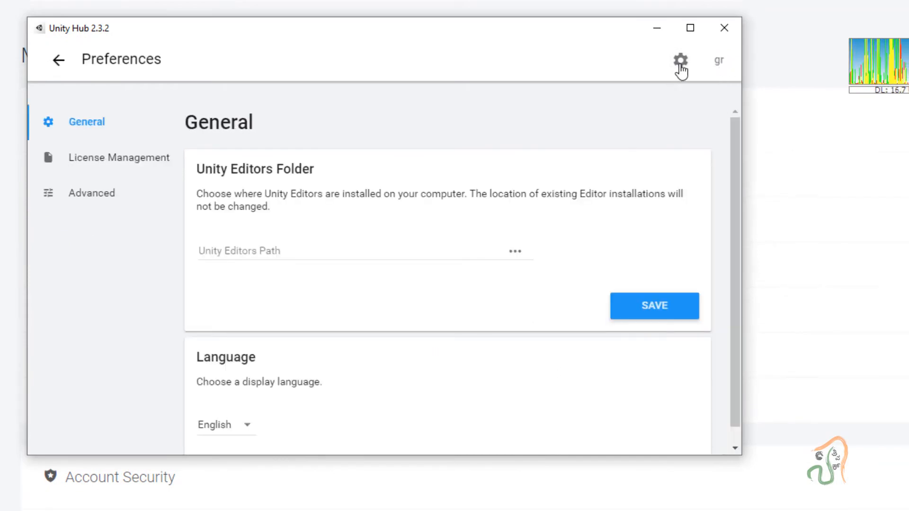
pyautogui.scroll(-1, 516, 271)
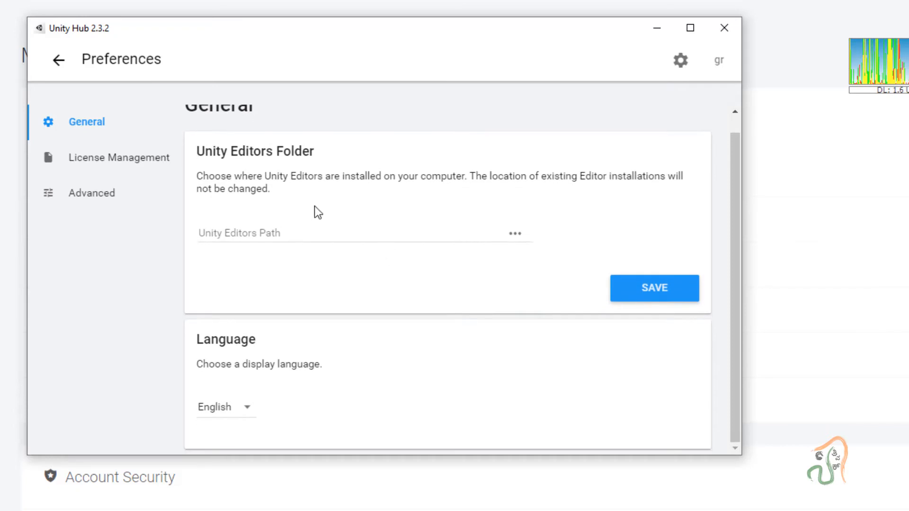
pyautogui.click(109, 163)
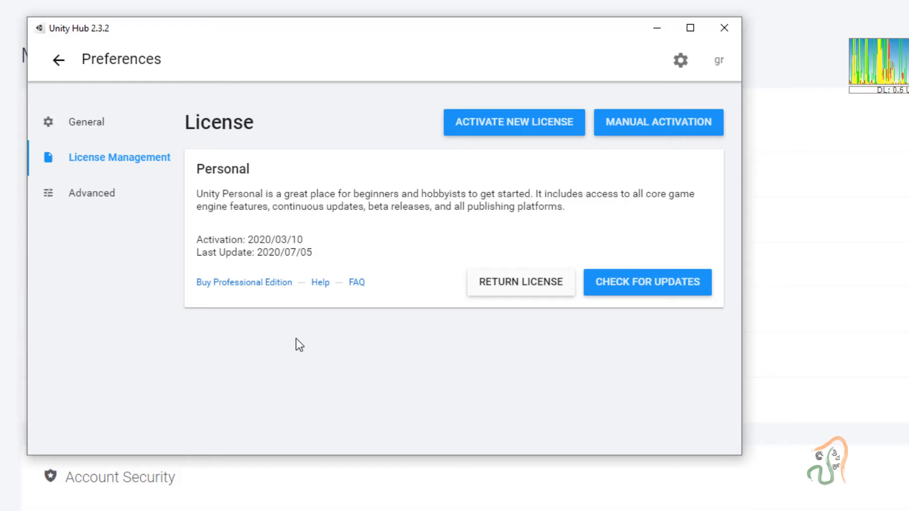
pyautogui.click(534, 124)
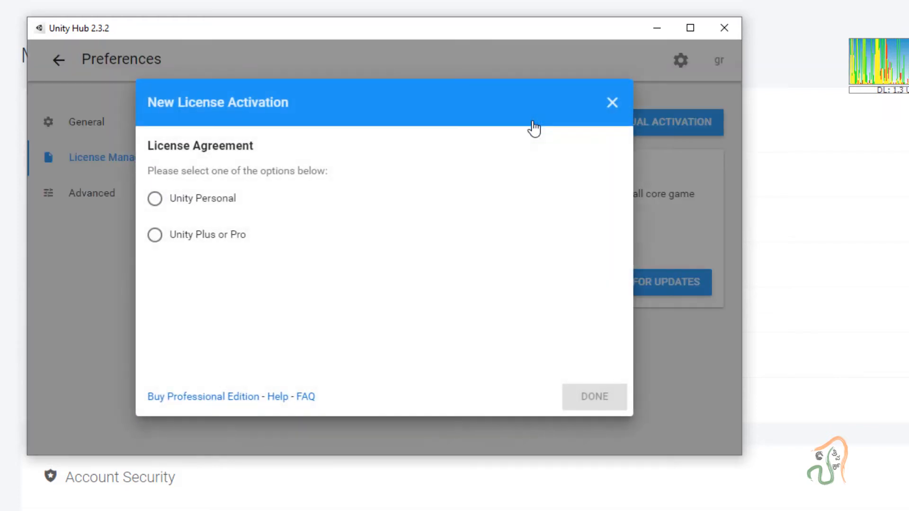
pyautogui.click(166, 205)
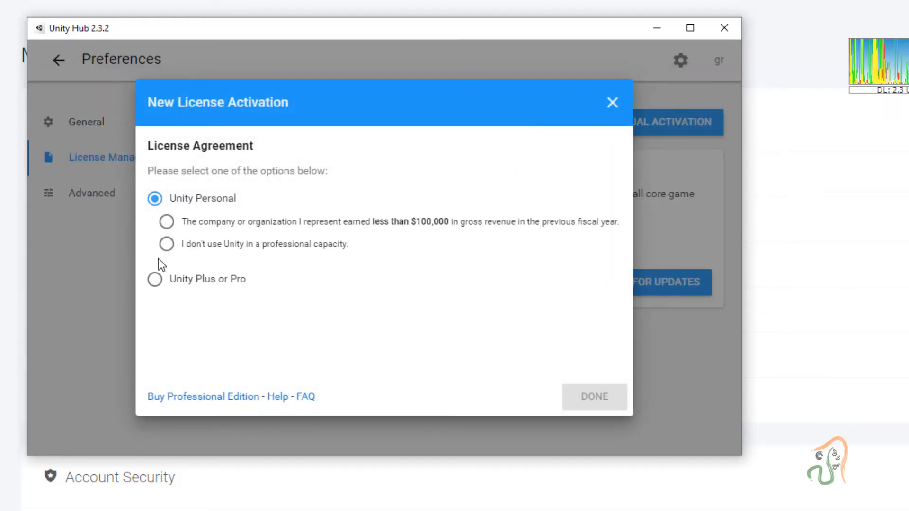
pyautogui.click(165, 243)
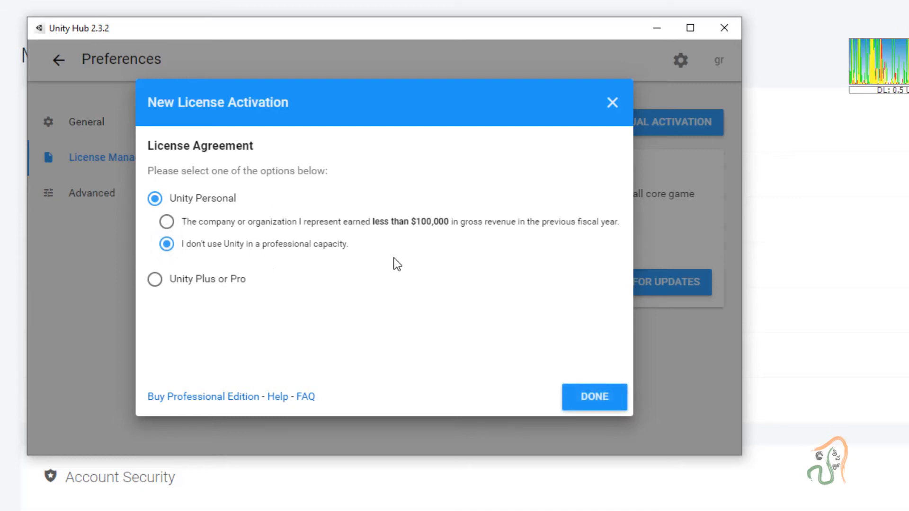
pyautogui.click(598, 399)
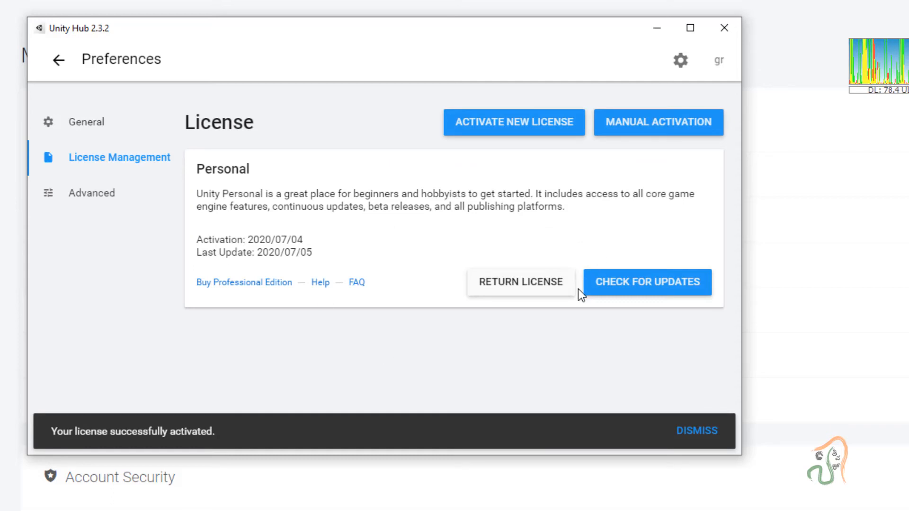
pyautogui.click(60, 62)
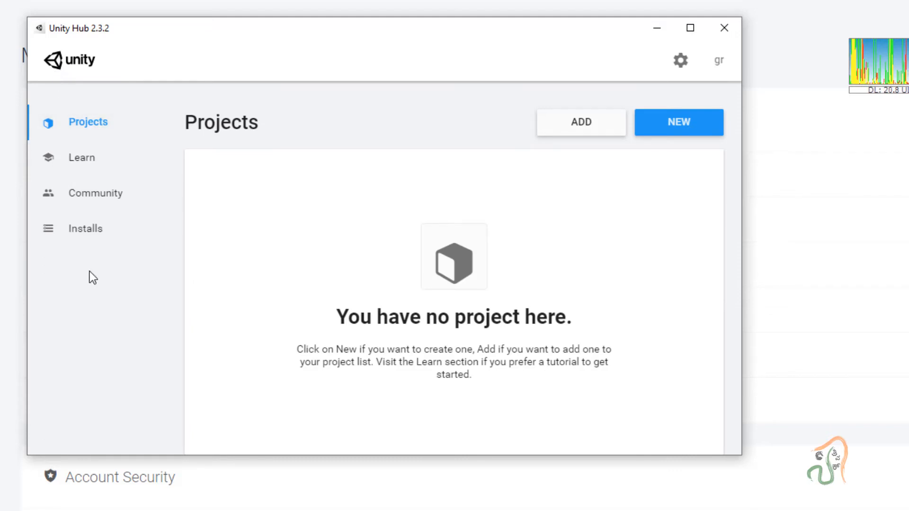
# - Go to Installs and add a new Unity version, 2019.4.2f1 (LTS)
pyautogui.click(89, 237)
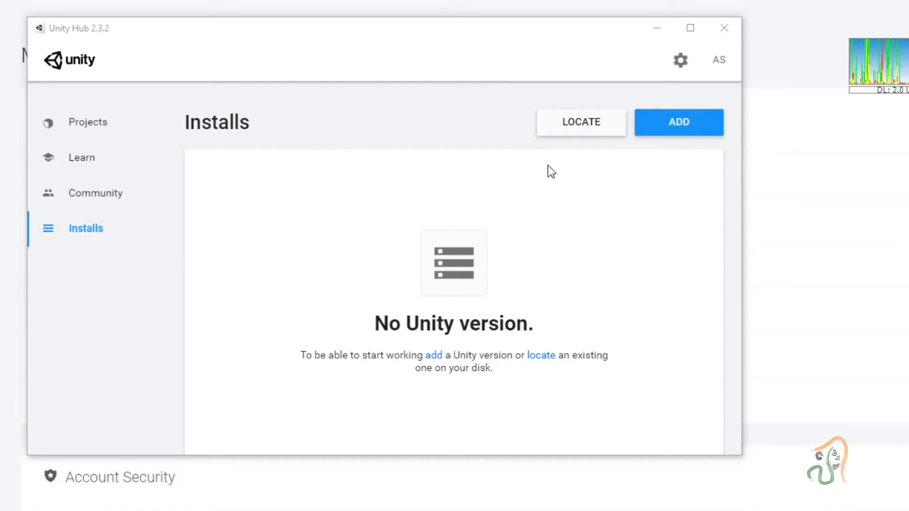
pyautogui.click(681, 129)
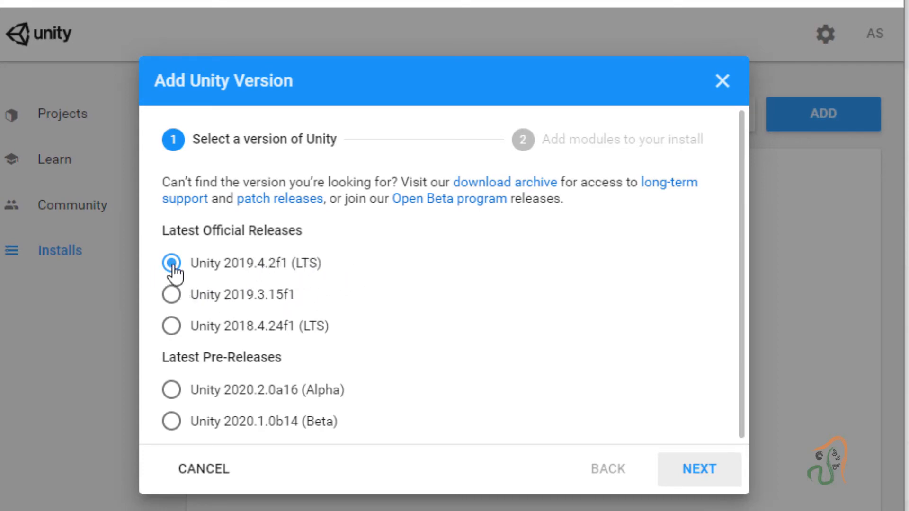
# - Tick WebGL Build Support and Windows Build Support (IL2CPP) among the 2019.4.2f1 modules
pyautogui.click(695, 481)
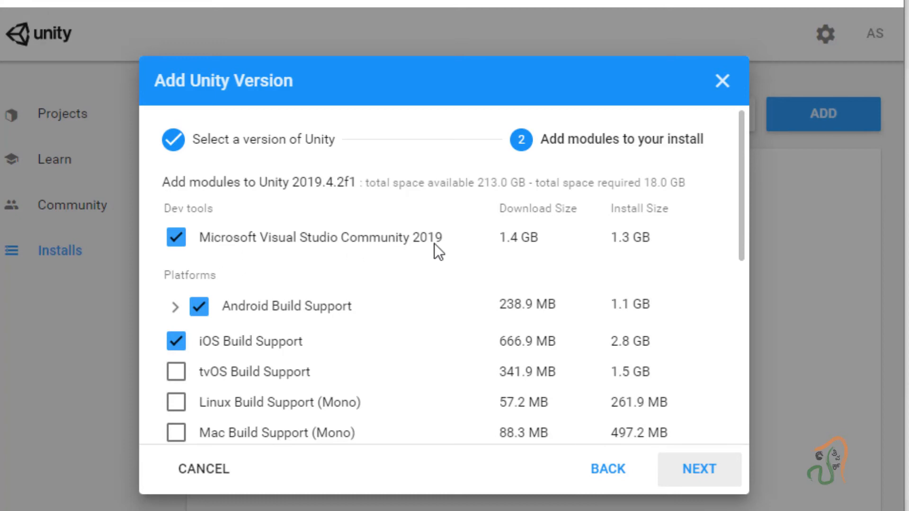
pyautogui.scroll(-2, 435, 243)
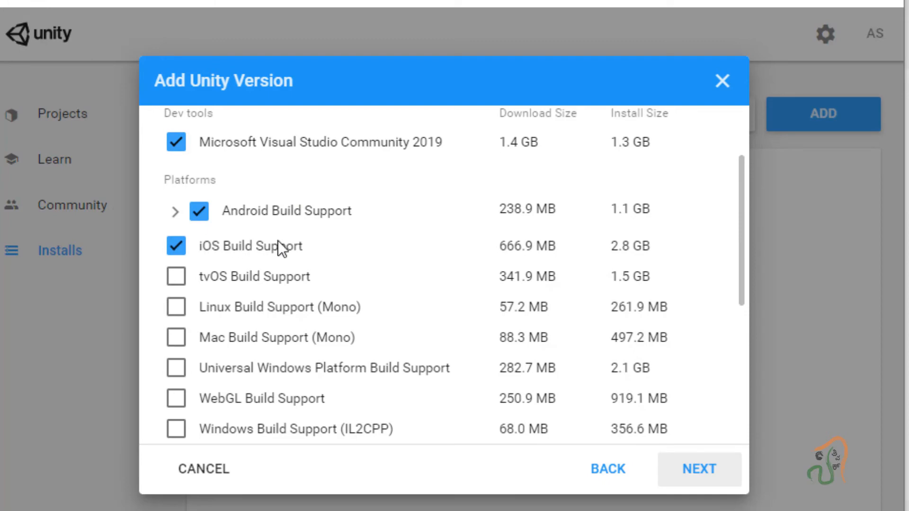
pyautogui.scroll(-4, 278, 246)
pyautogui.scroll(4, 272, 300)
pyautogui.scroll(-2, 271, 300)
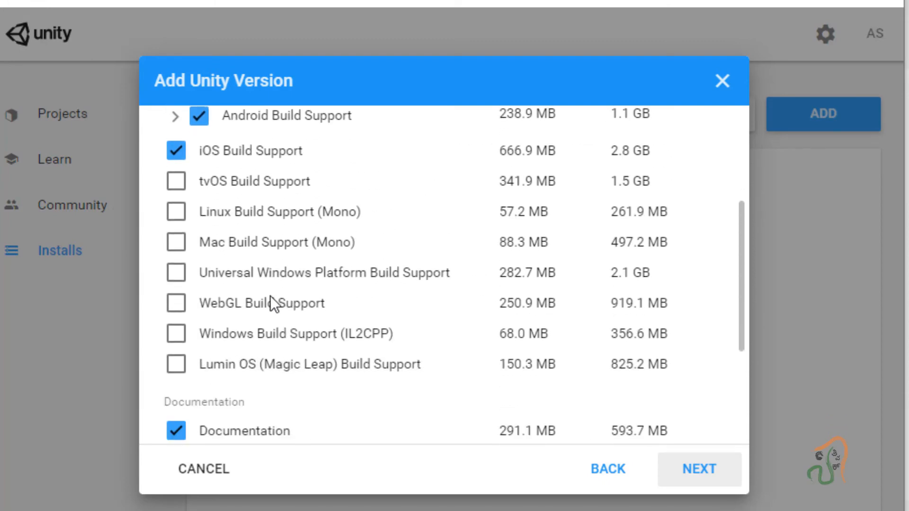
pyautogui.click(177, 308)
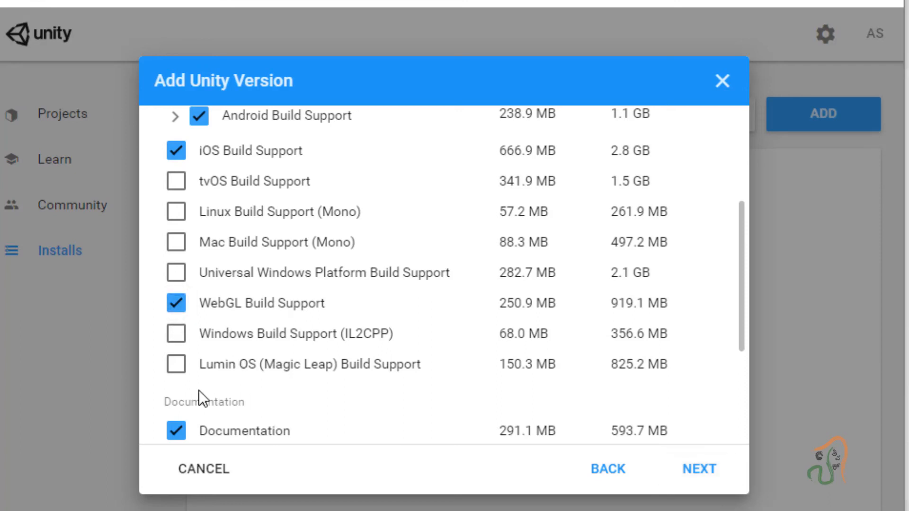
pyautogui.click(176, 334)
# - Review the selected module list and continue to the Visual Studio license terms
pyautogui.scroll(4, 291, 408)
pyautogui.scroll(-8, 291, 408)
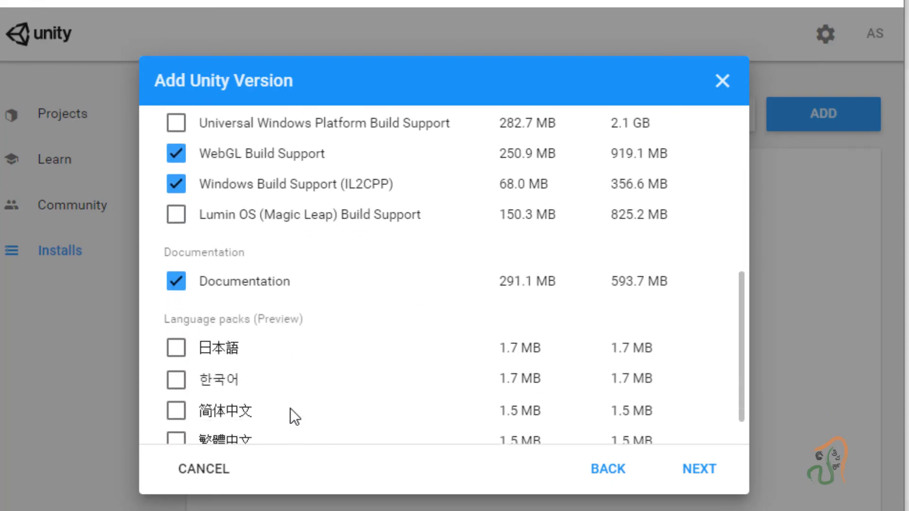
pyautogui.scroll(5, 289, 399)
pyautogui.scroll(-3, 289, 397)
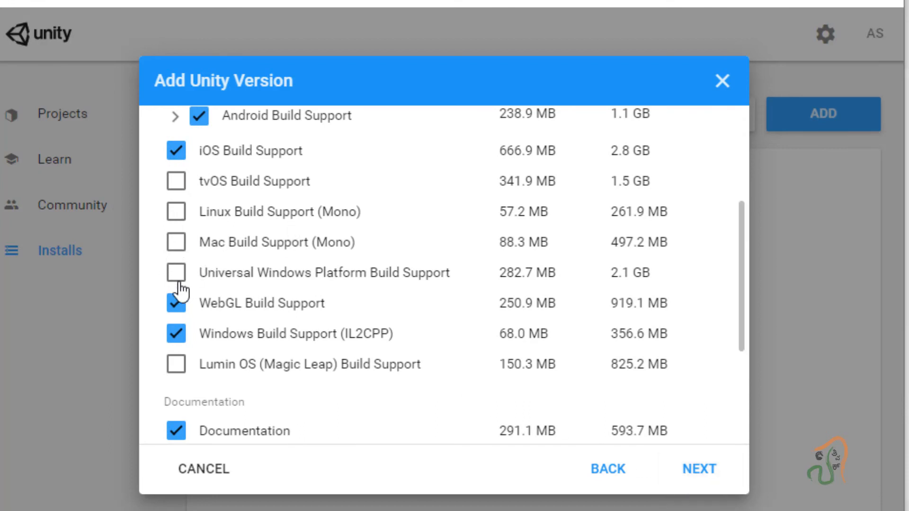
pyautogui.scroll(5, 320, 368)
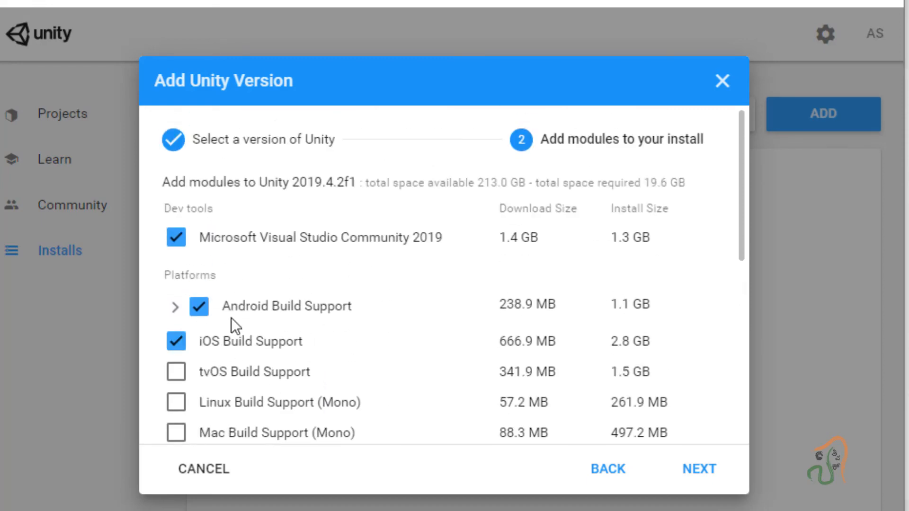
pyautogui.click(723, 484)
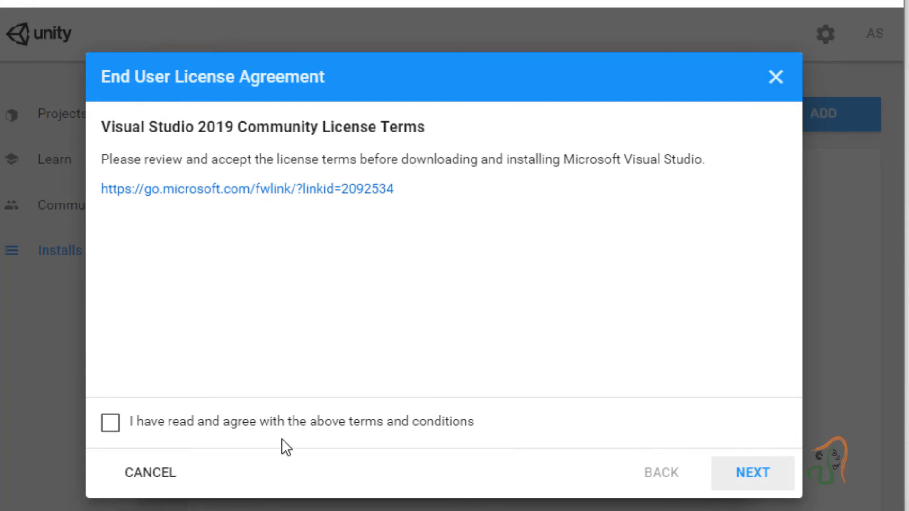
# - Accept the Visual Studio 2019 Community and Android SDK/NDK license terms to start installing 2019.4.2f1
pyautogui.click(110, 426)
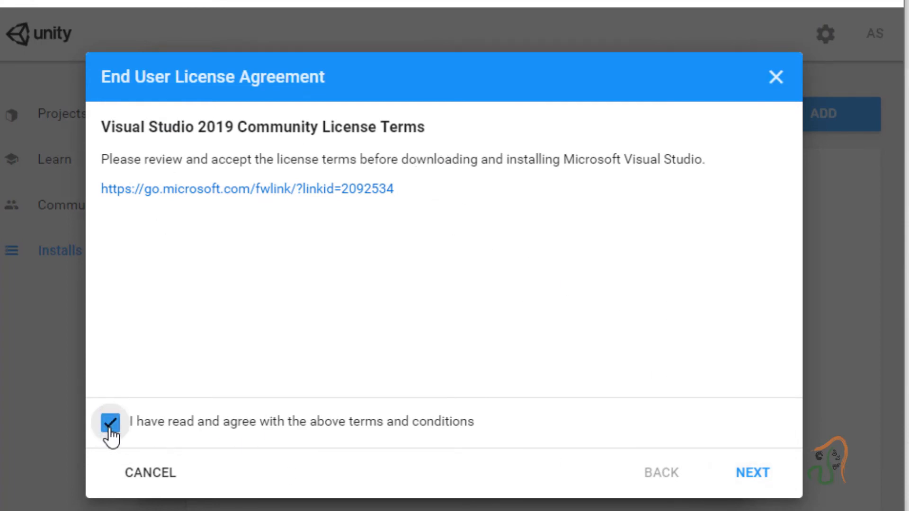
pyautogui.click(744, 473)
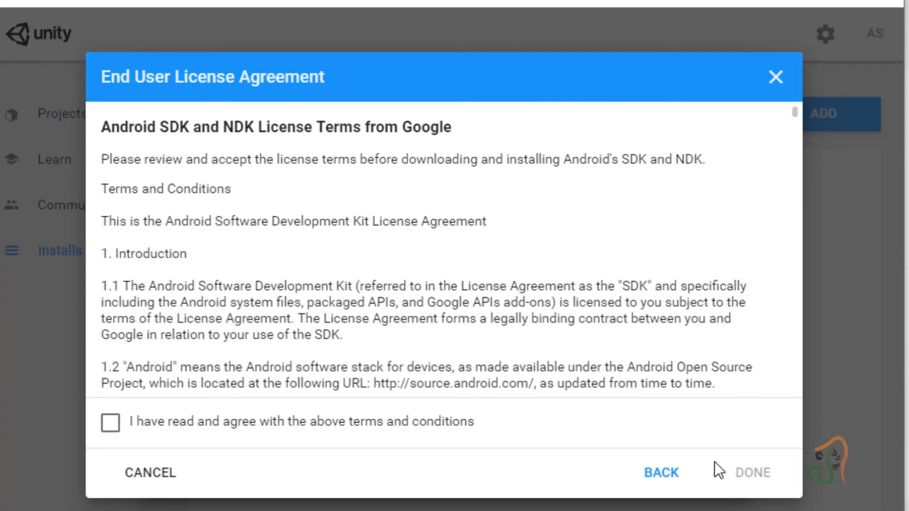
pyautogui.click(107, 426)
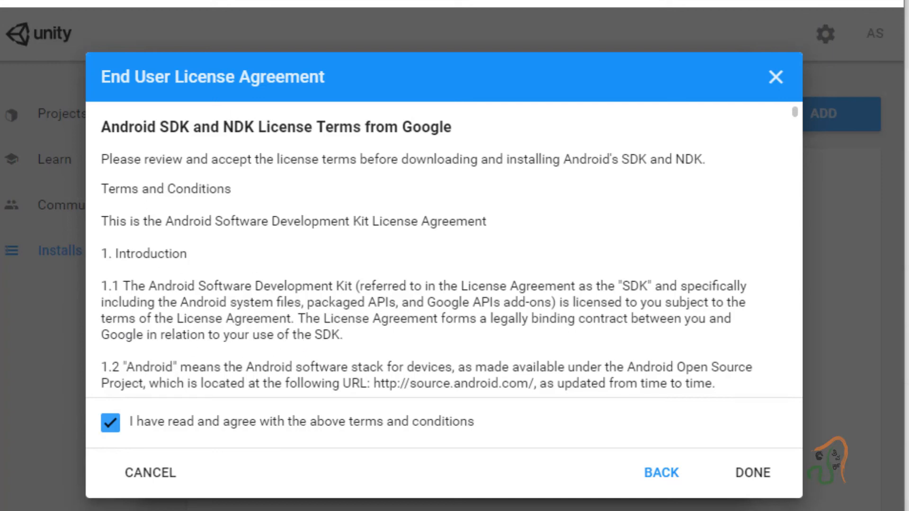
pyautogui.click(766, 479)
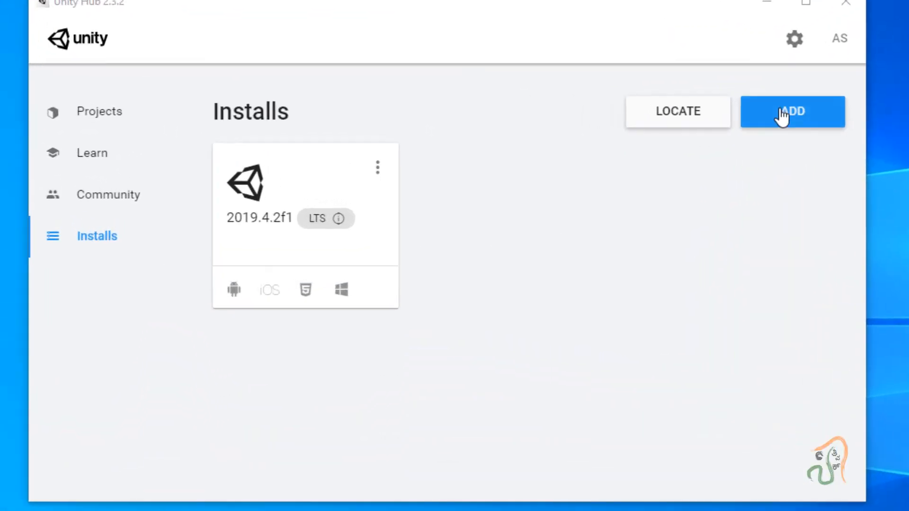
# - Look through the Add version and Add Modules dialogs for 2019.4.2f1, closing both unchanged
pyautogui.click(658, 152)
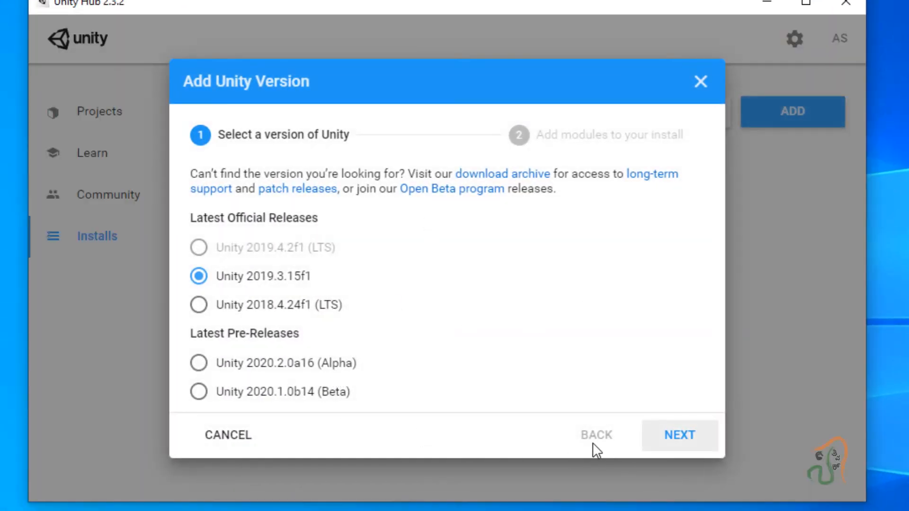
pyautogui.click(700, 82)
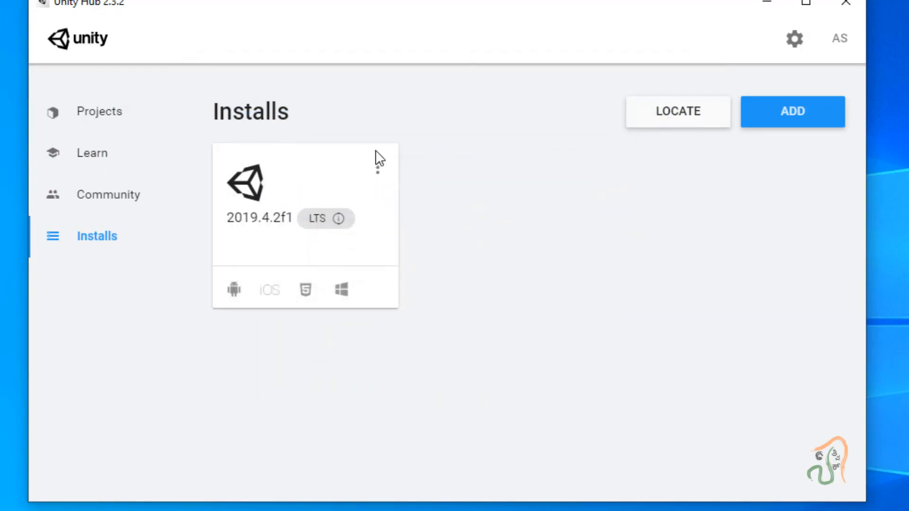
pyautogui.click(378, 170)
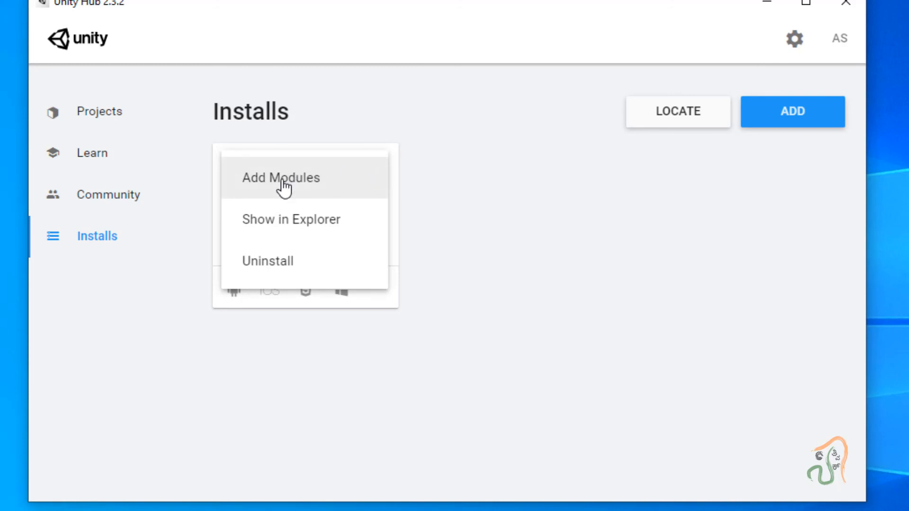
pyautogui.click(284, 184)
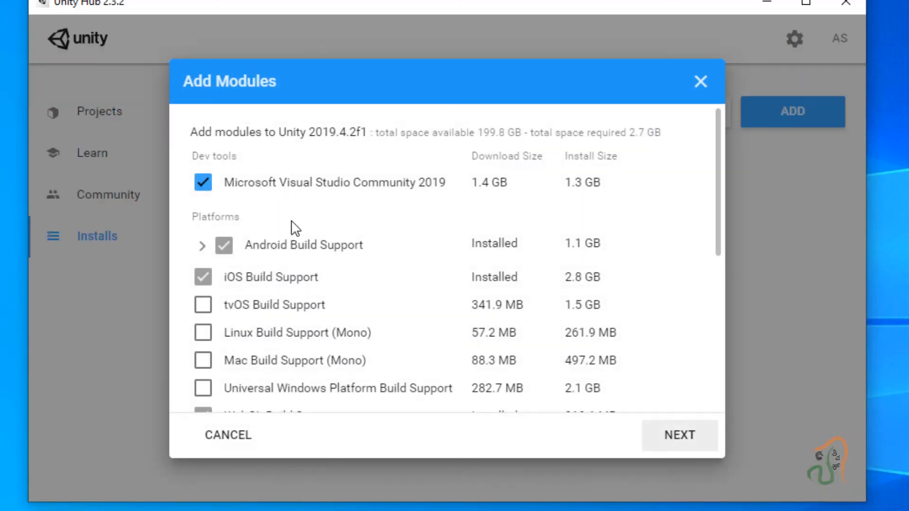
pyautogui.scroll(-5, 221, 355)
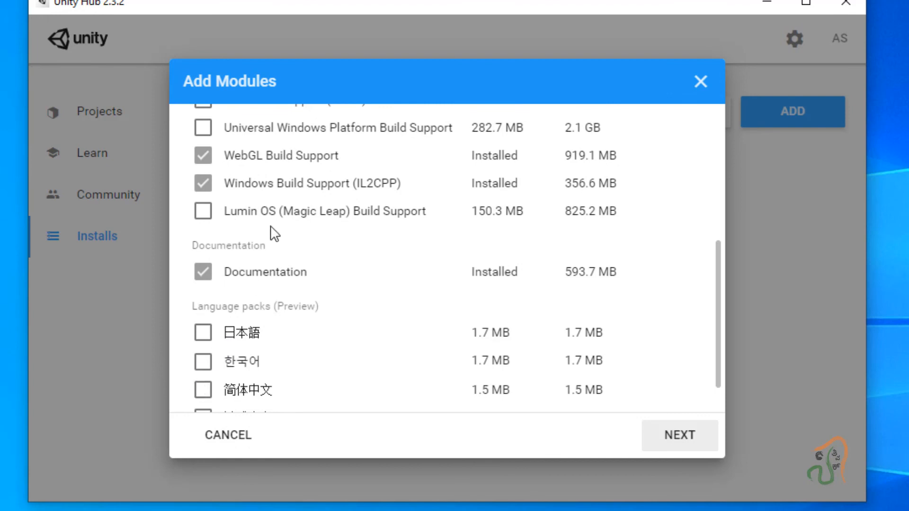
pyautogui.click(230, 436)
# - Show the 2019.4.2f1 install's Editor folder in a maximized File Explorer window
pyautogui.click(371, 166)
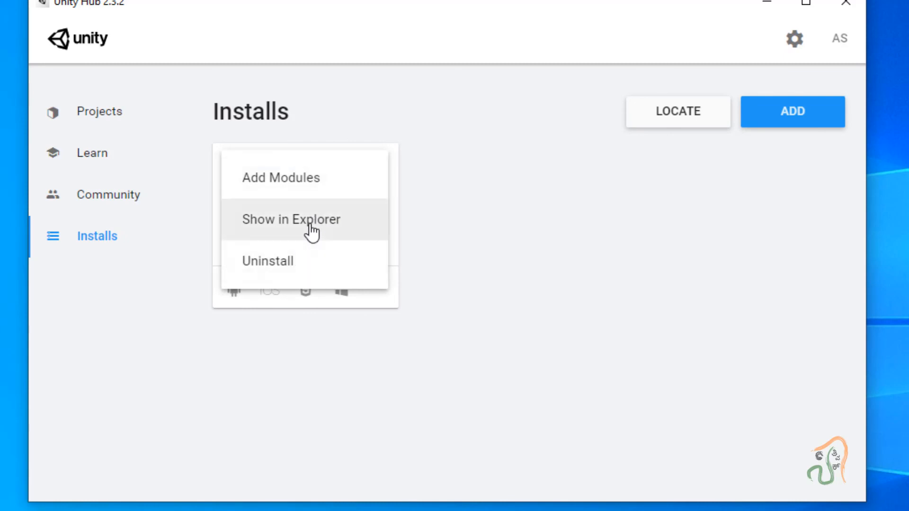
pyautogui.click(311, 231)
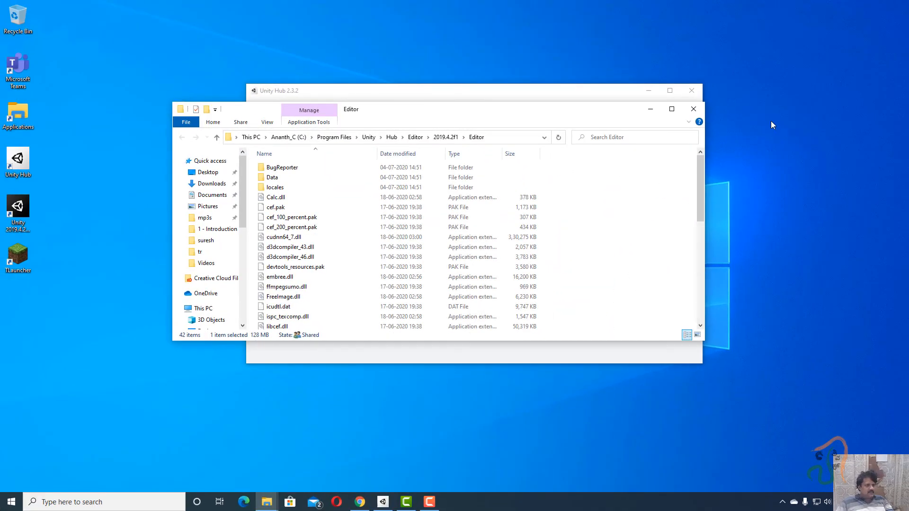
pyautogui.click(677, 111)
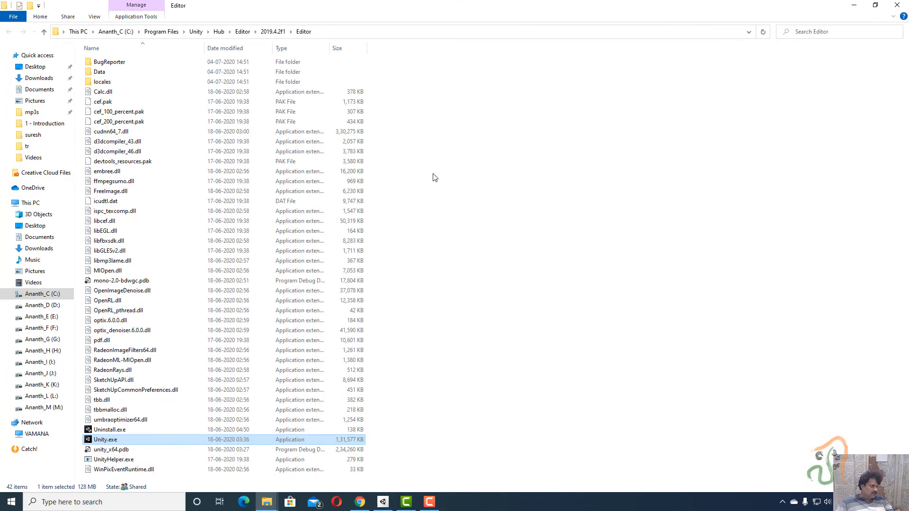